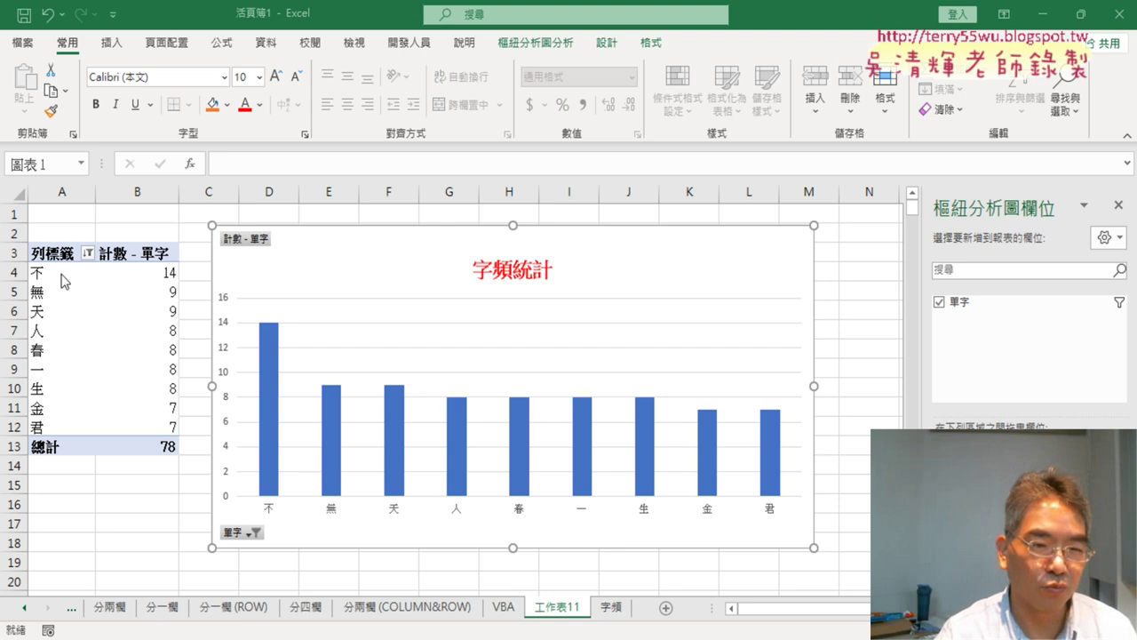
Review the top pivot rows: 不, then 無 and 天 with count 9
{"action": "left_click", "coordinate": [16, 272]}
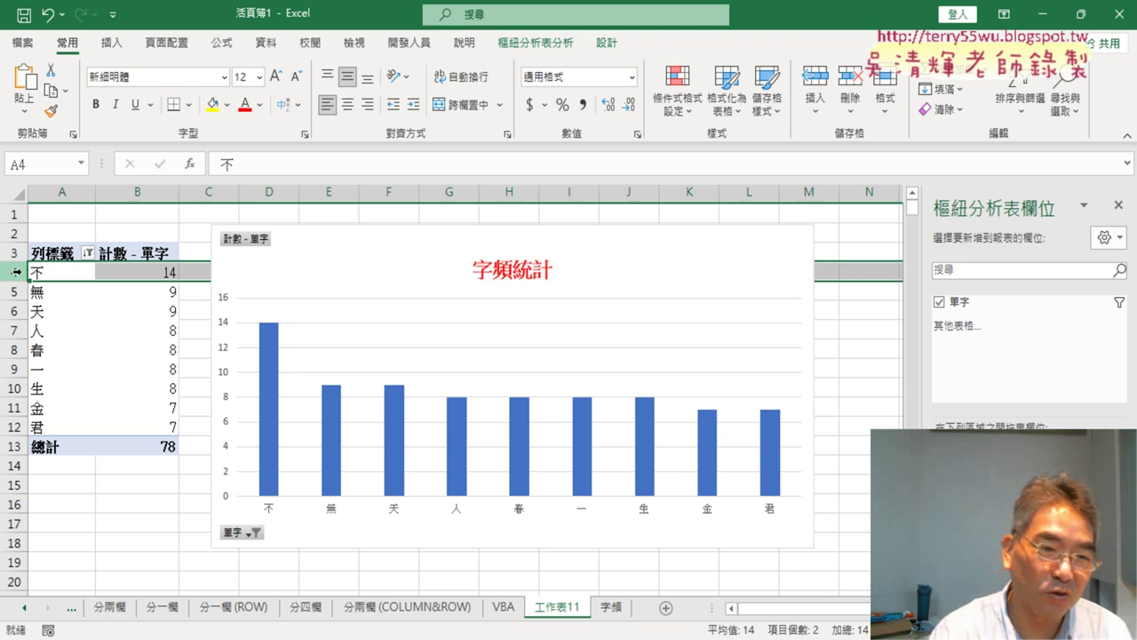
{"action": "left_click", "coordinate": [14, 290]}
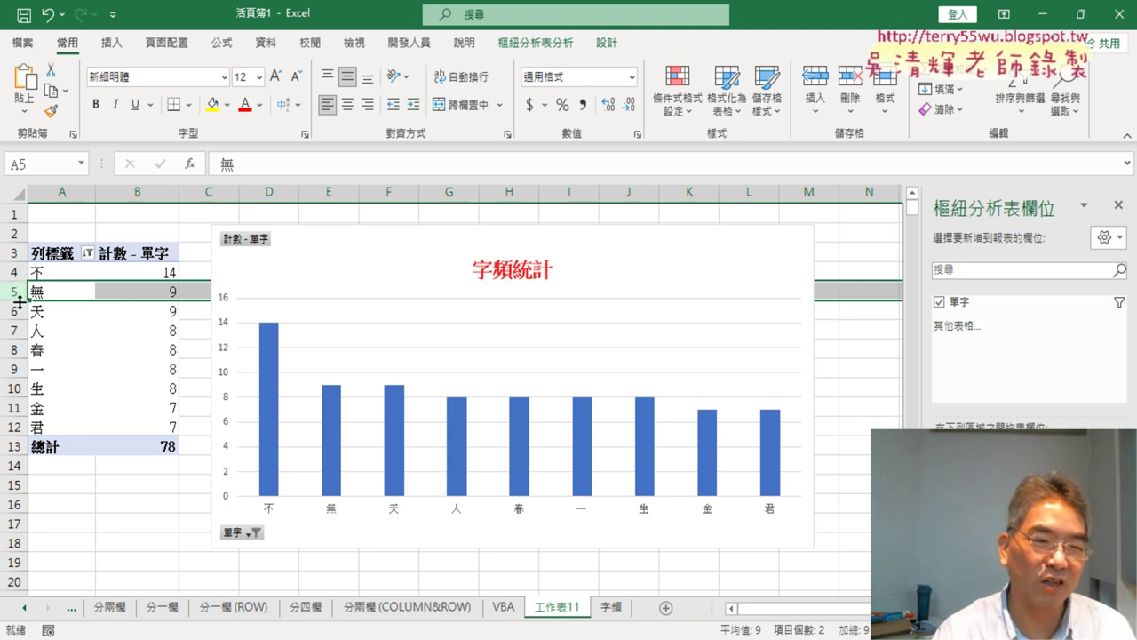
{"action": "left_click", "coordinate": [16, 311]}
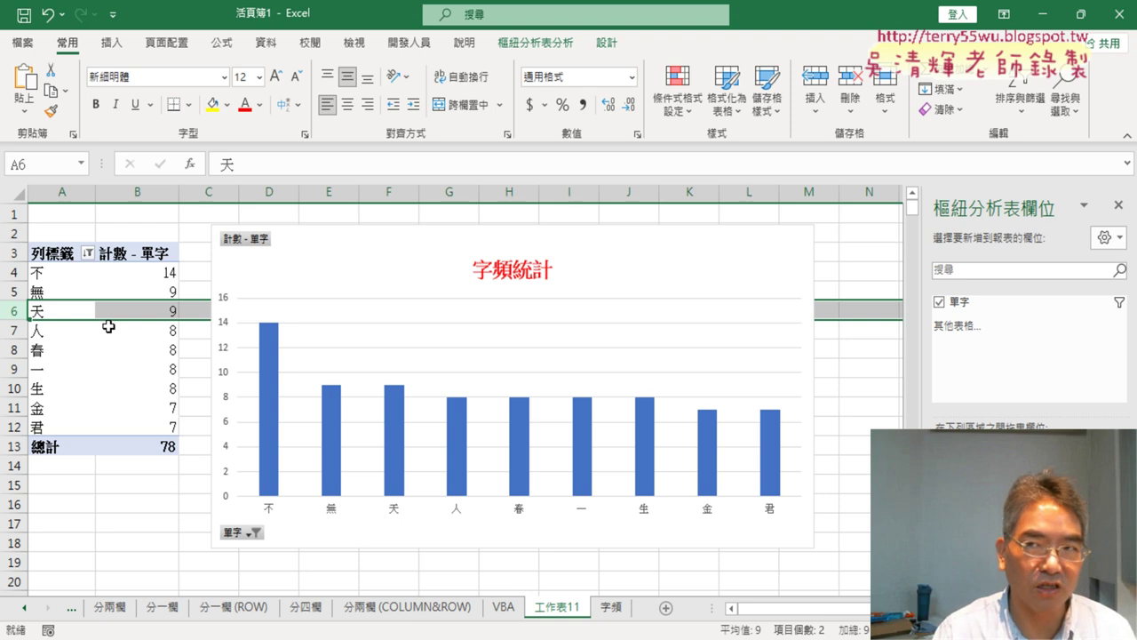
{"action": "mouse_move", "coordinate": [645, 262]}
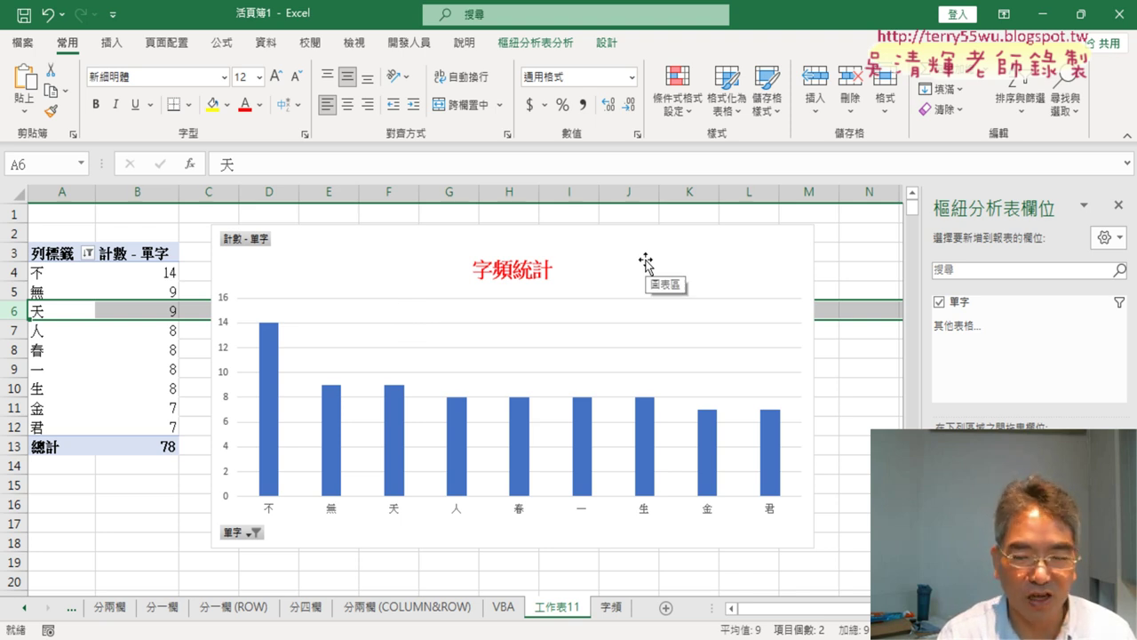
Delete the 工作表11 pivot sheet permanently
{"action": "right_click", "coordinate": [563, 613]}
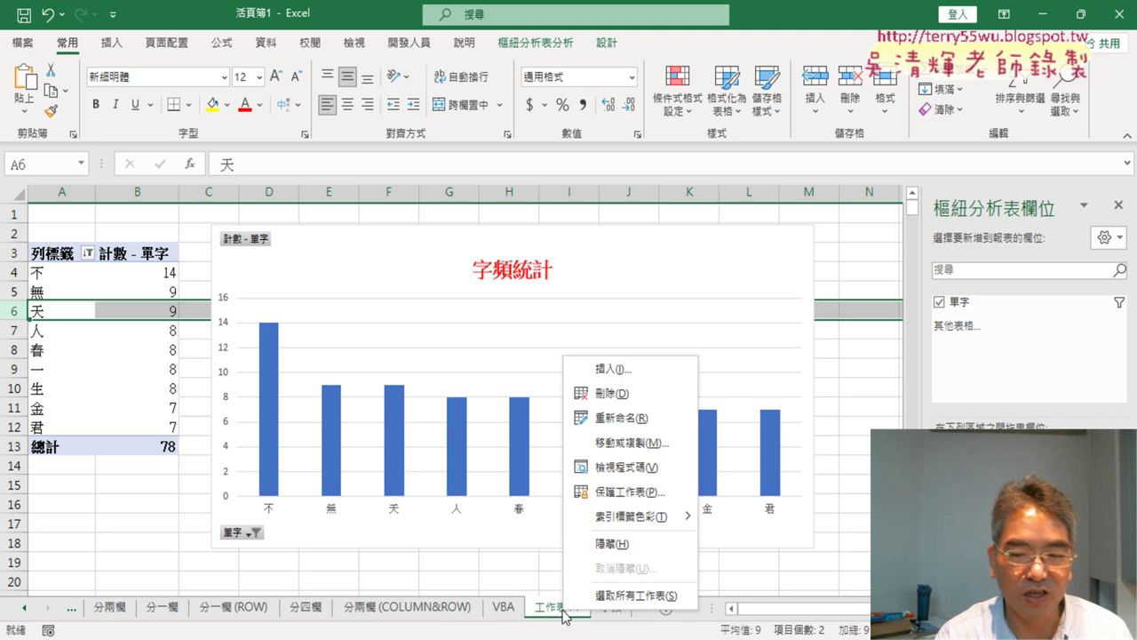
{"action": "left_click", "coordinate": [616, 394]}
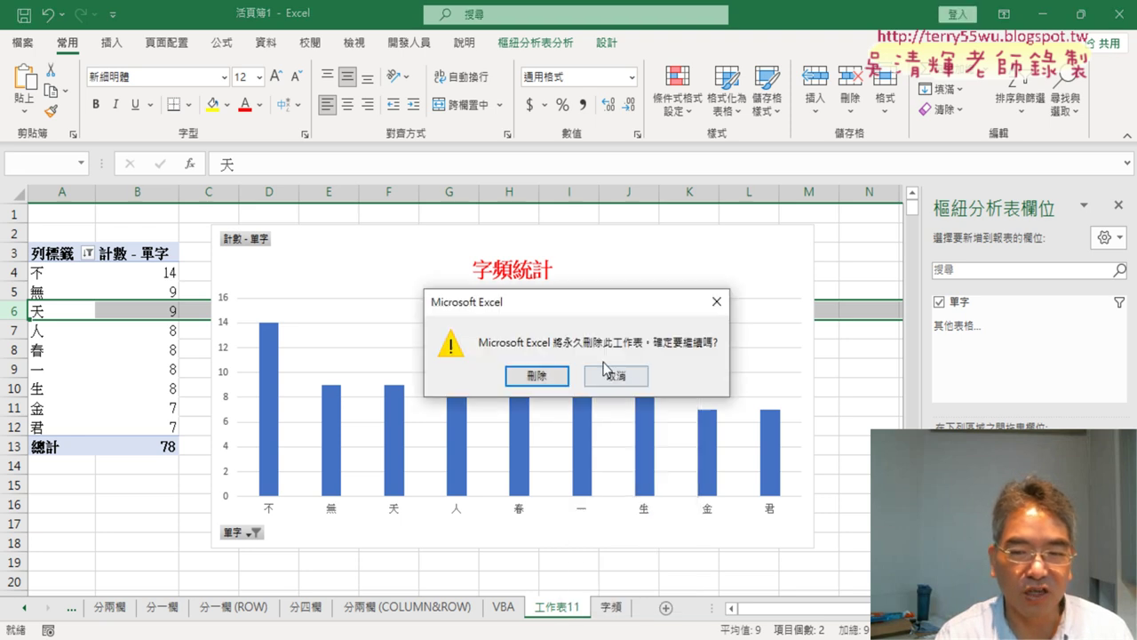
{"action": "left_click", "coordinate": [536, 375]}
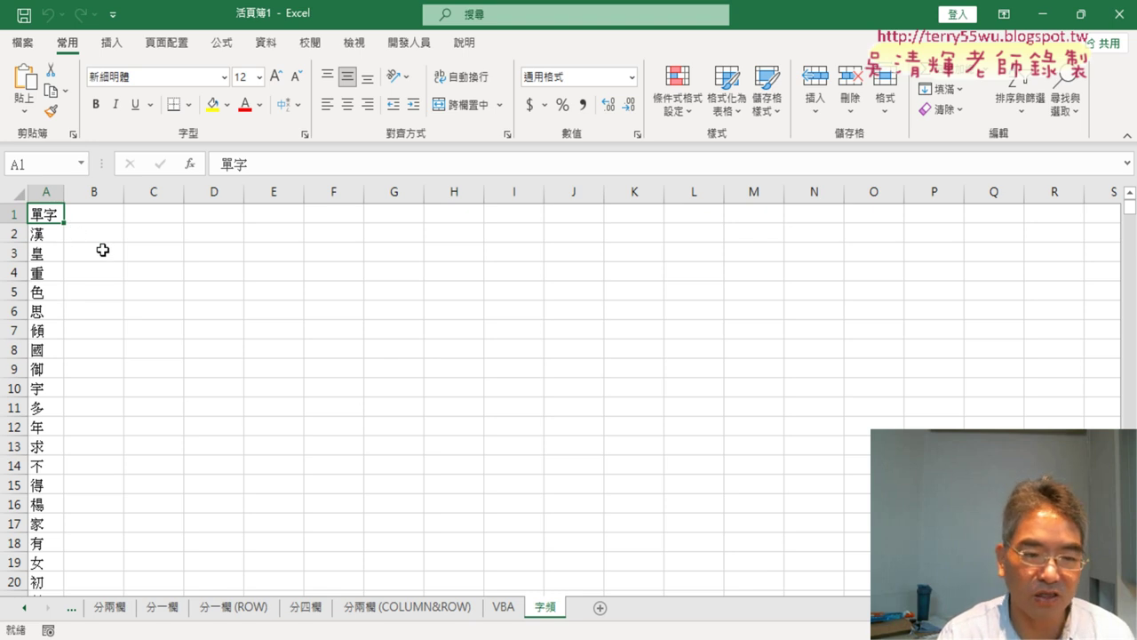
Inspect the MID formulas in column A of 字頻, widening then narrowing the column
{"action": "left_click", "coordinate": [48, 235]}
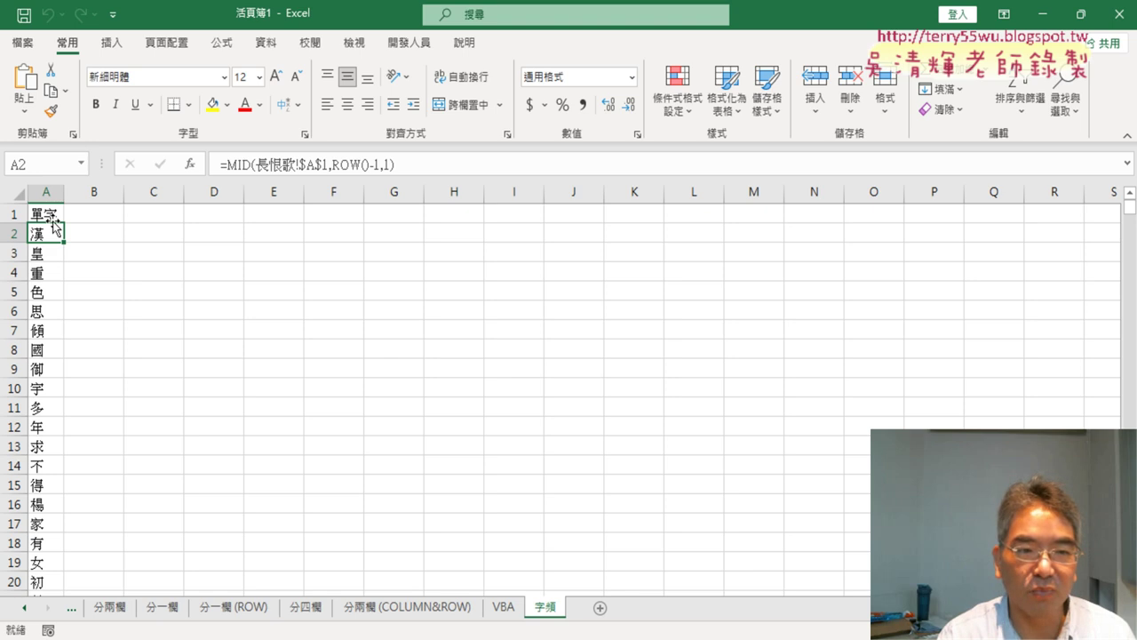
{"action": "left_click_drag", "start_coordinate": [67, 194], "coordinate": [86, 194]}
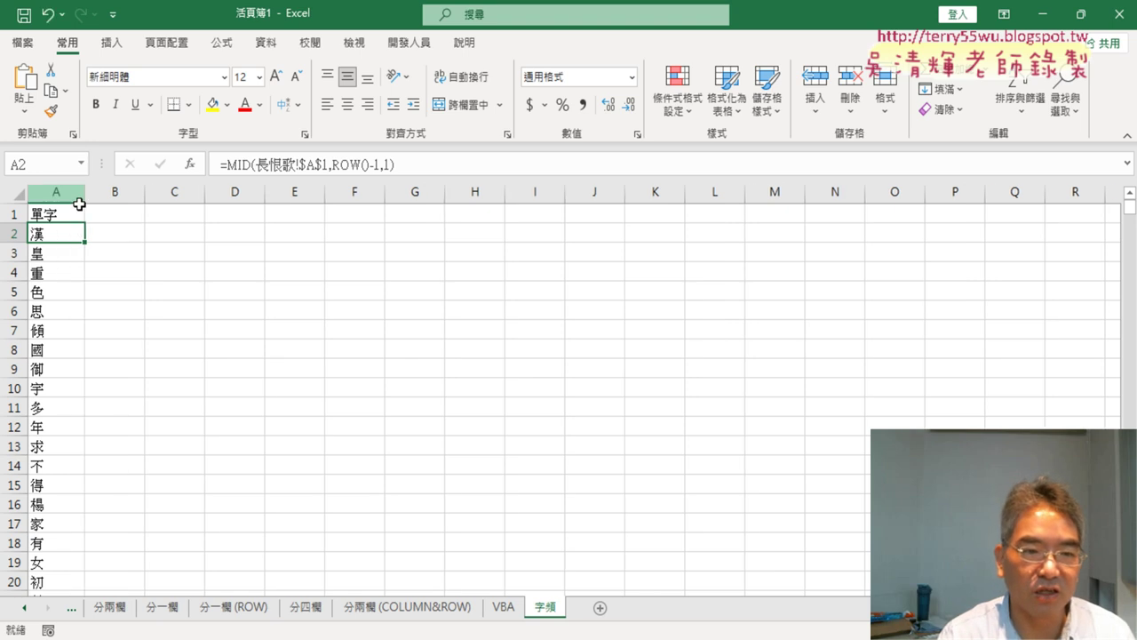
{"action": "left_click", "coordinate": [59, 213]}
{"action": "left_click", "coordinate": [64, 234]}
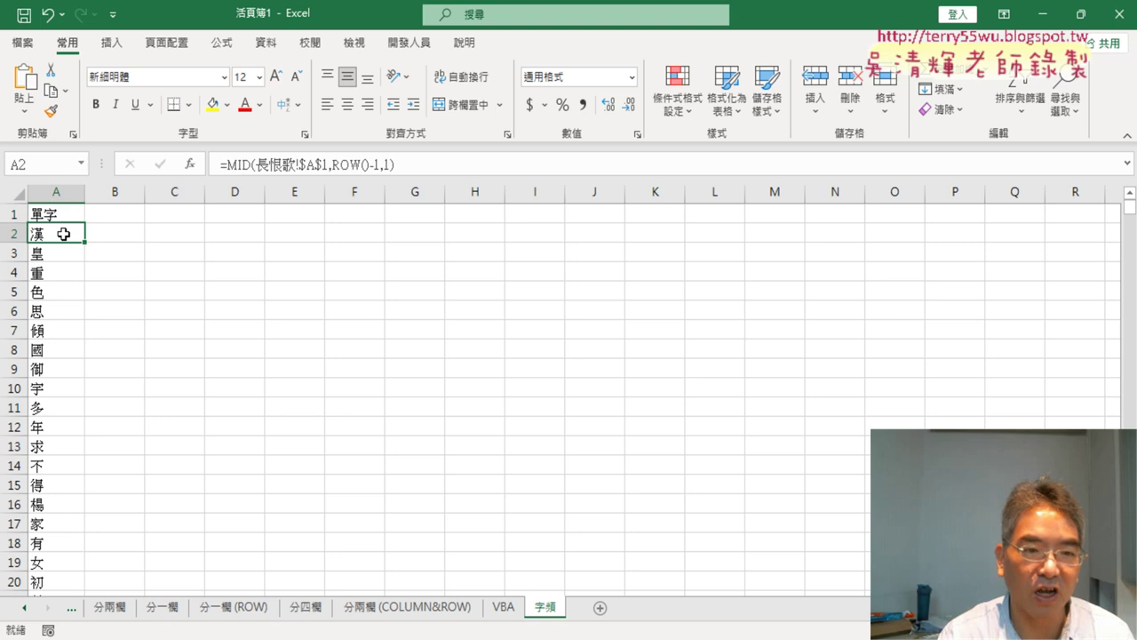
{"action": "left_click", "coordinate": [64, 254]}
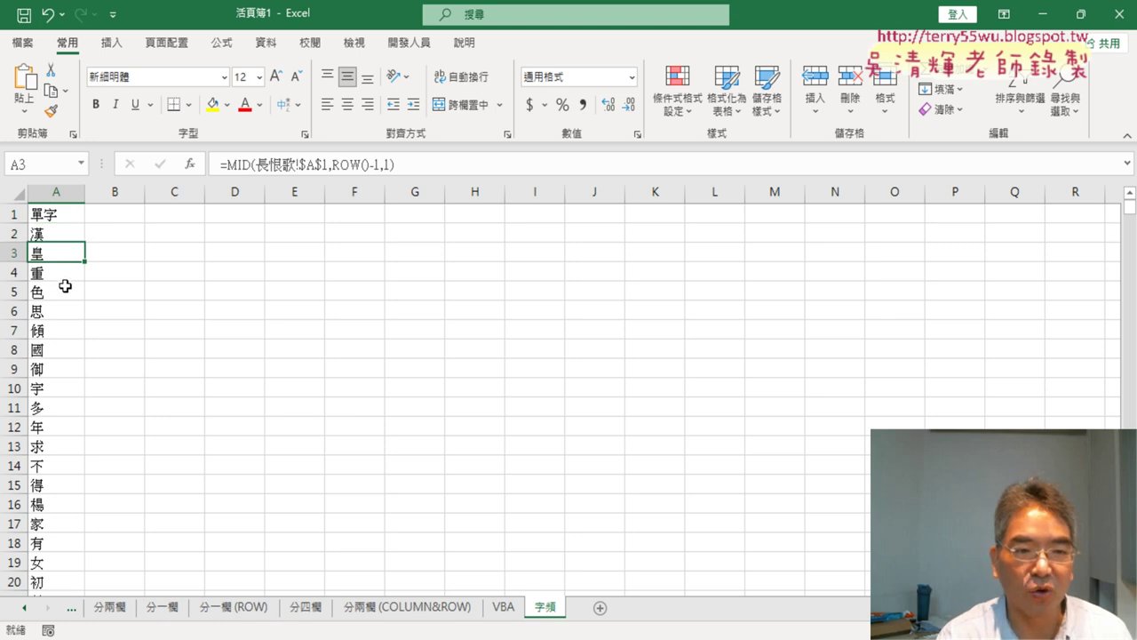
{"action": "left_click", "coordinate": [64, 274]}
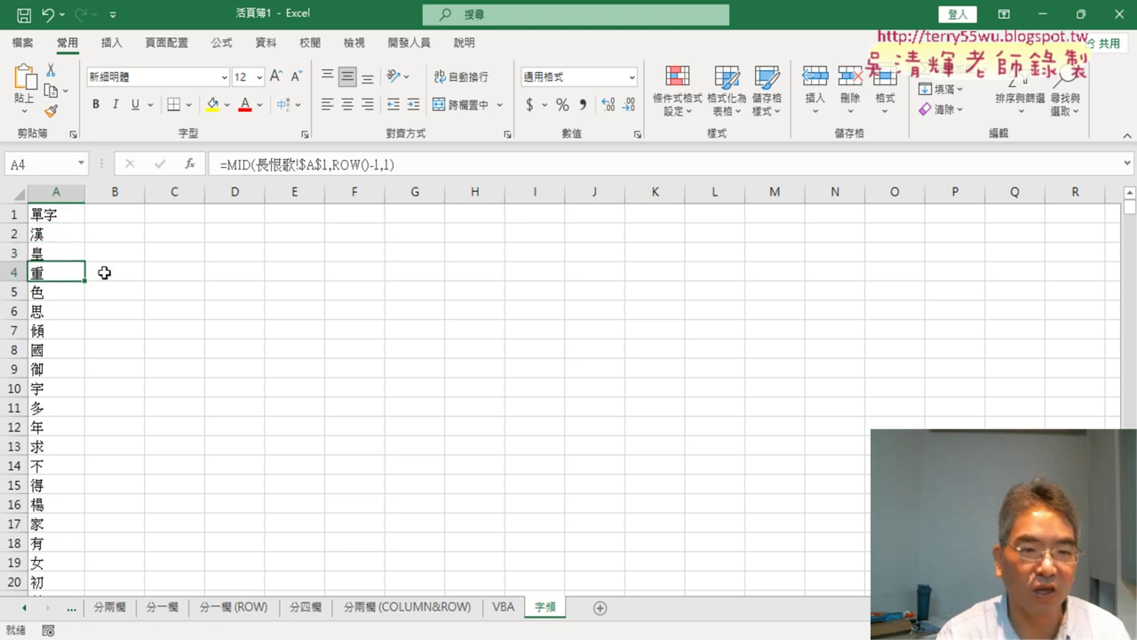
{"action": "left_click_drag", "start_coordinate": [85, 193], "coordinate": [68, 193]}
{"action": "left_click", "coordinate": [93, 252]}
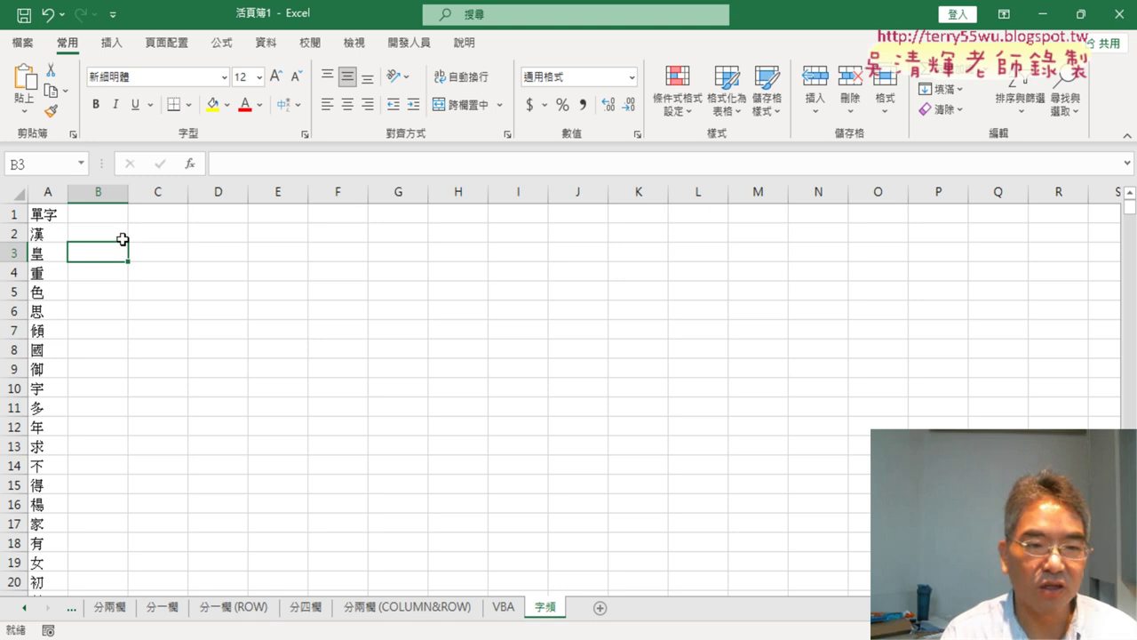
Delete everything from A2 to the last row, keeping the 單字 header, and reselect A2
{"action": "left_click", "coordinate": [51, 216]}
{"action": "left_click", "coordinate": [51, 235]}
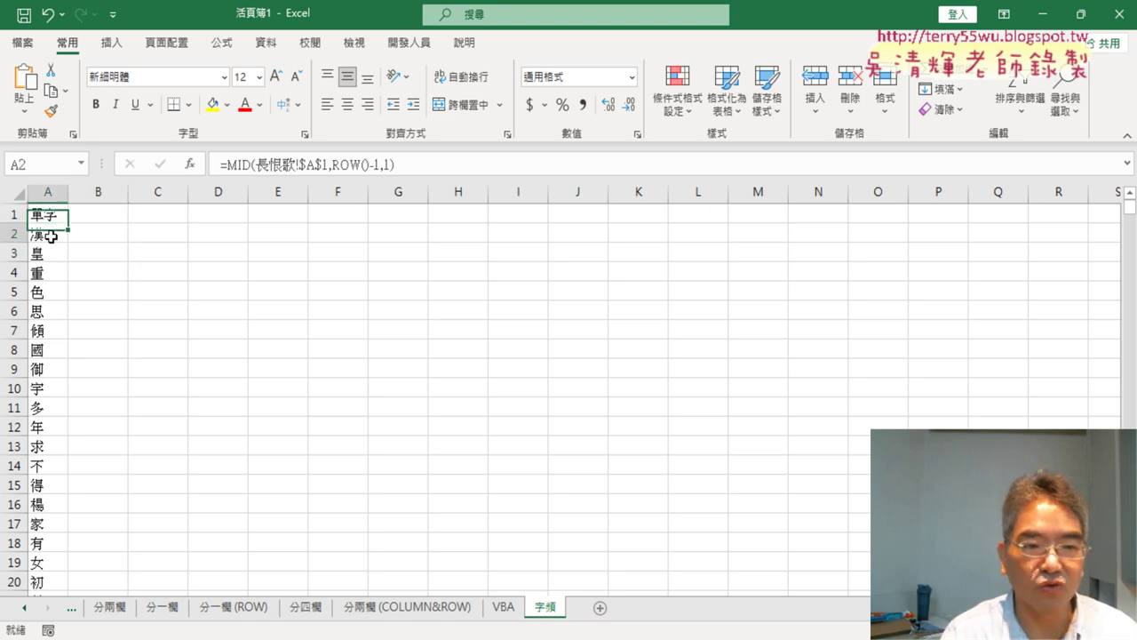
{"action": "key", "text": "ctrl+shift+Down"}
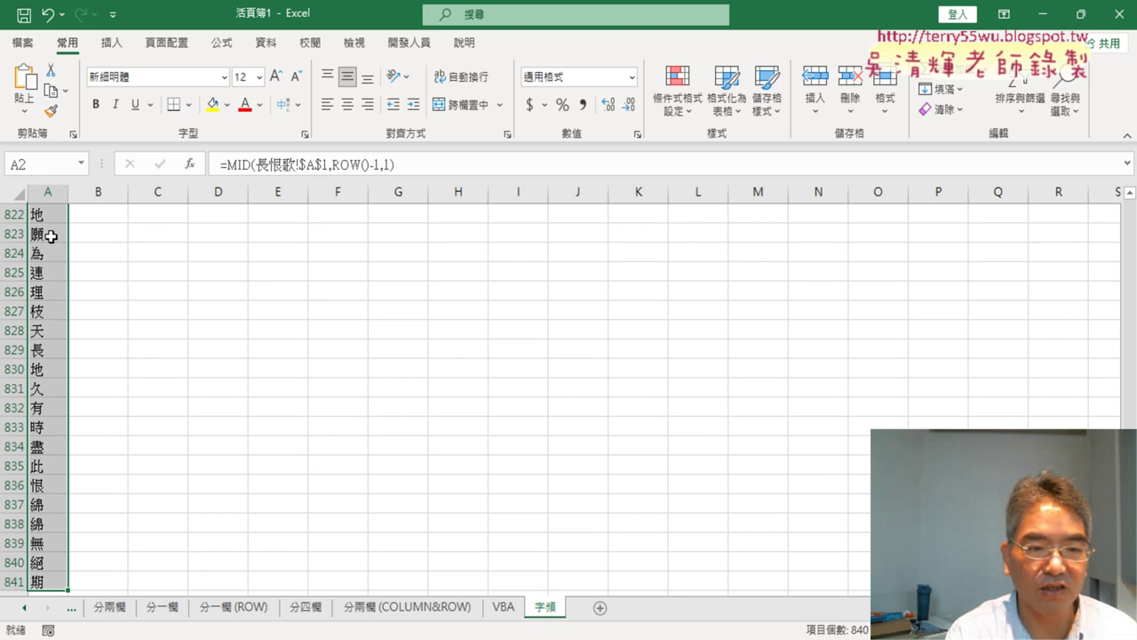
{"action": "key", "text": "Delete"}
{"action": "key", "text": "ctrl+BackSpace"}
{"action": "left_click", "coordinate": [52, 215]}
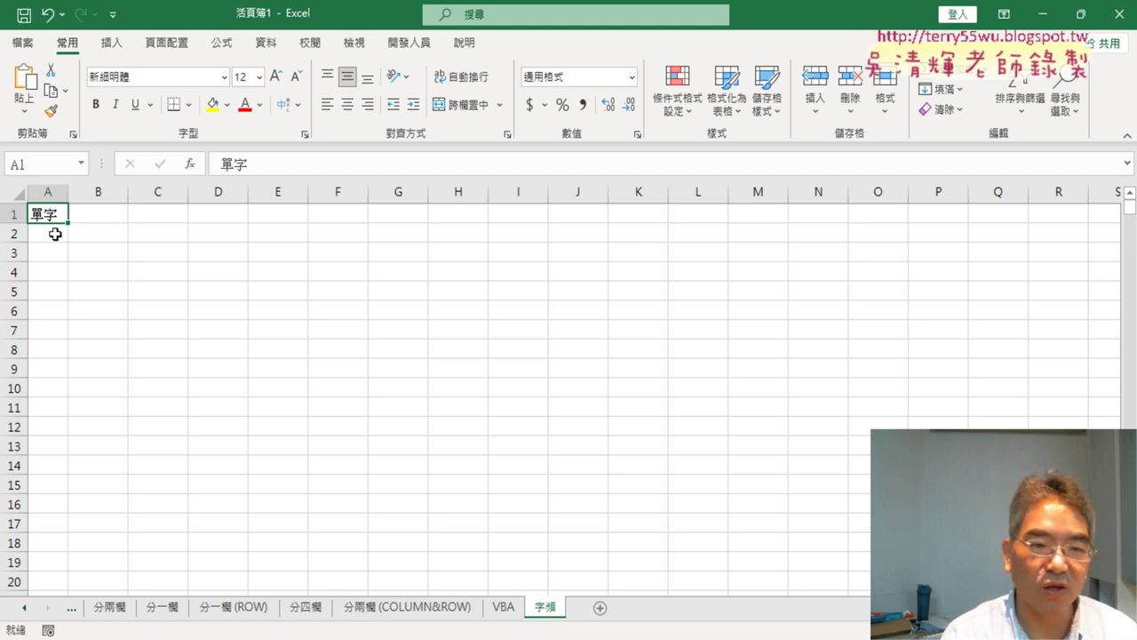
{"action": "left_click", "coordinate": [55, 234]}
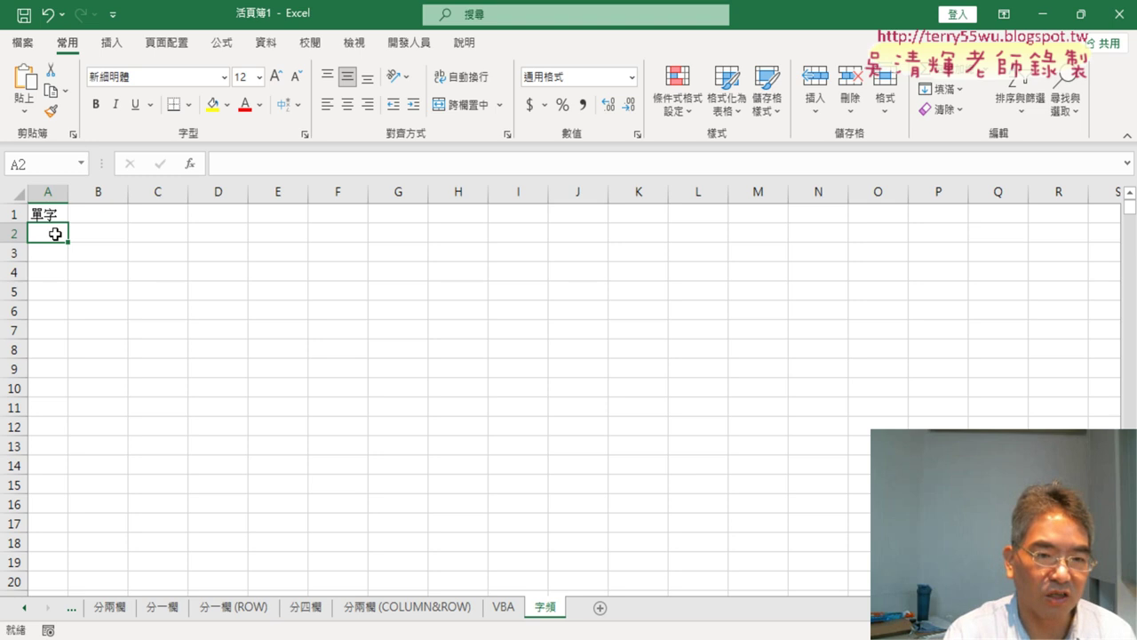
Insert a MID function in A2 with Text set to 長恨歌!A$1
{"action": "left_click", "coordinate": [189, 163]}
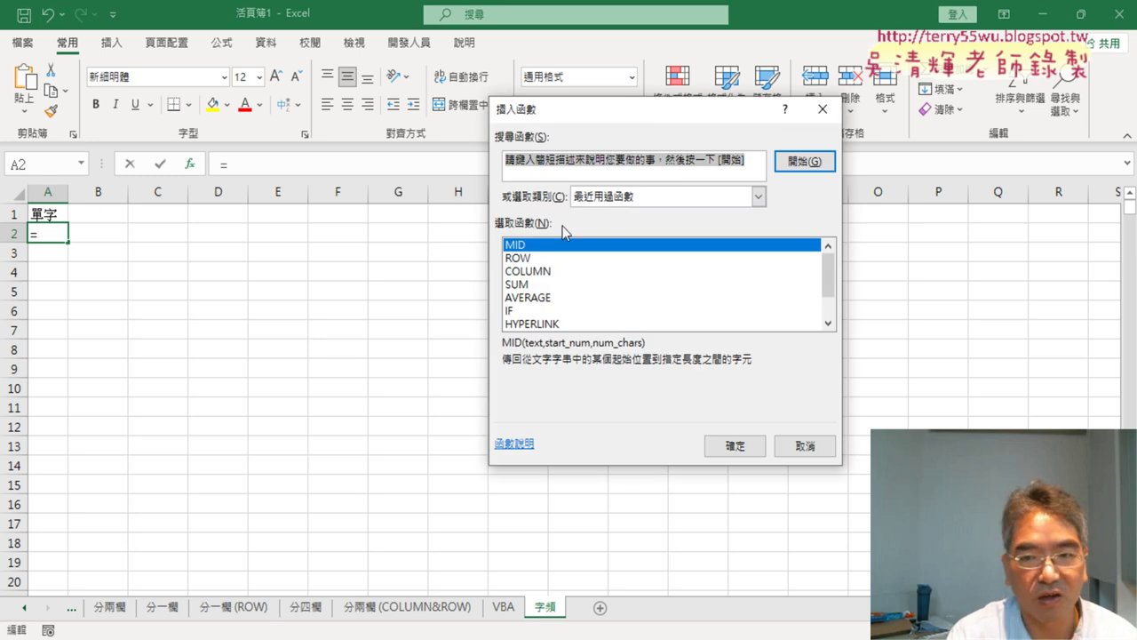
{"action": "double_click", "coordinate": [585, 246]}
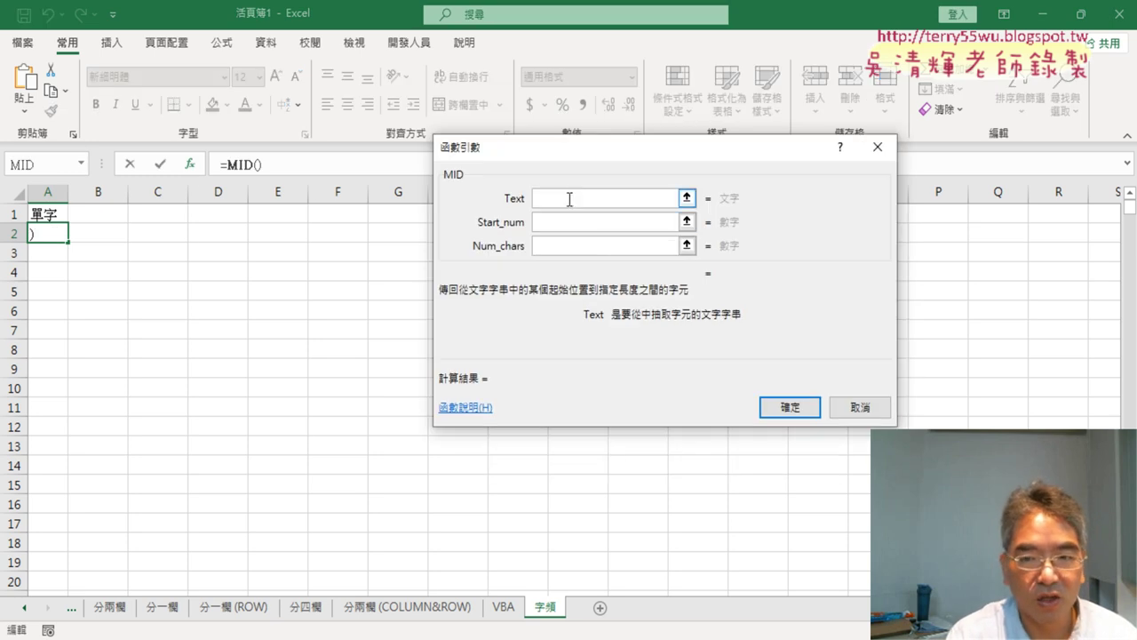
{"action": "left_click", "coordinate": [25, 610]}
{"action": "left_click", "coordinate": [25, 610]}
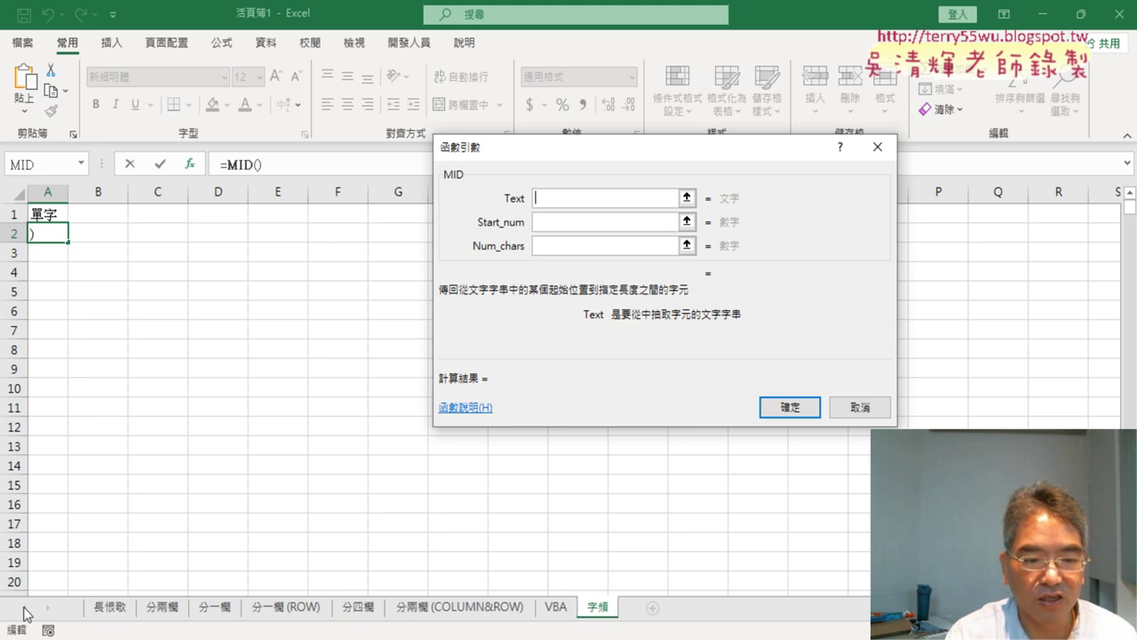
{"action": "left_click", "coordinate": [110, 607]}
{"action": "left_click", "coordinate": [370, 293]}
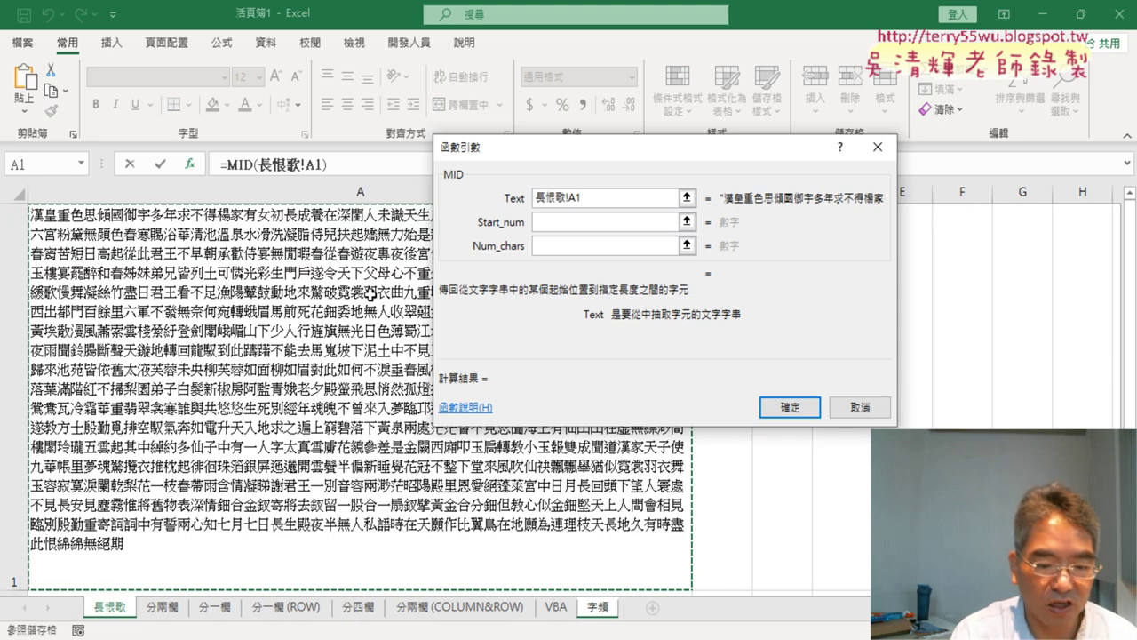
{"action": "key", "text": "F4"}
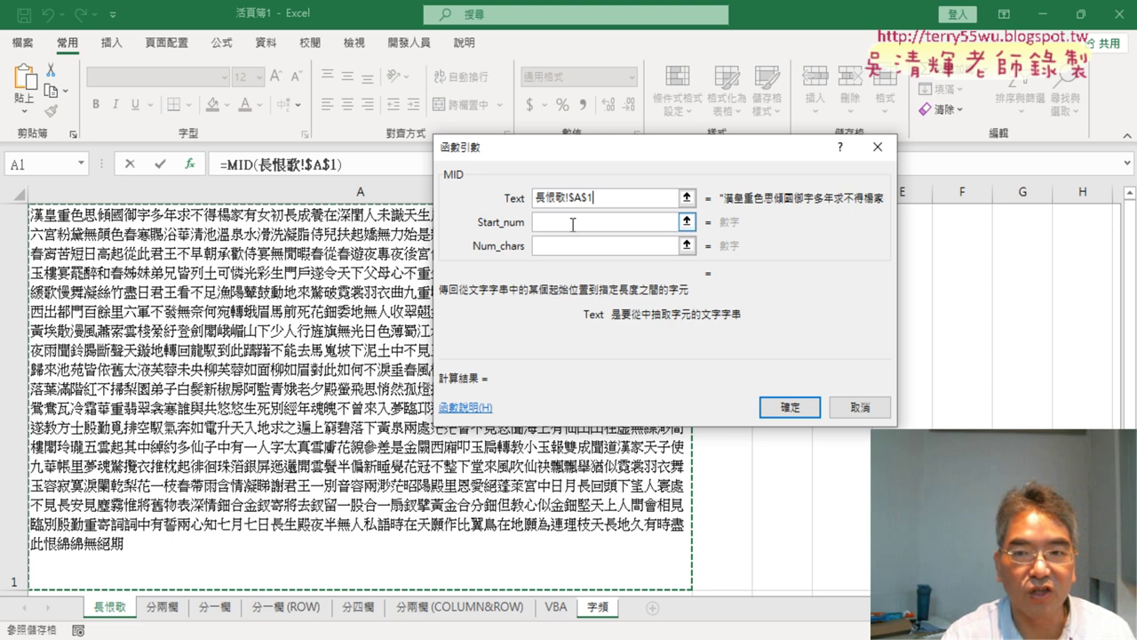
{"action": "left_click", "coordinate": [660, 206]}
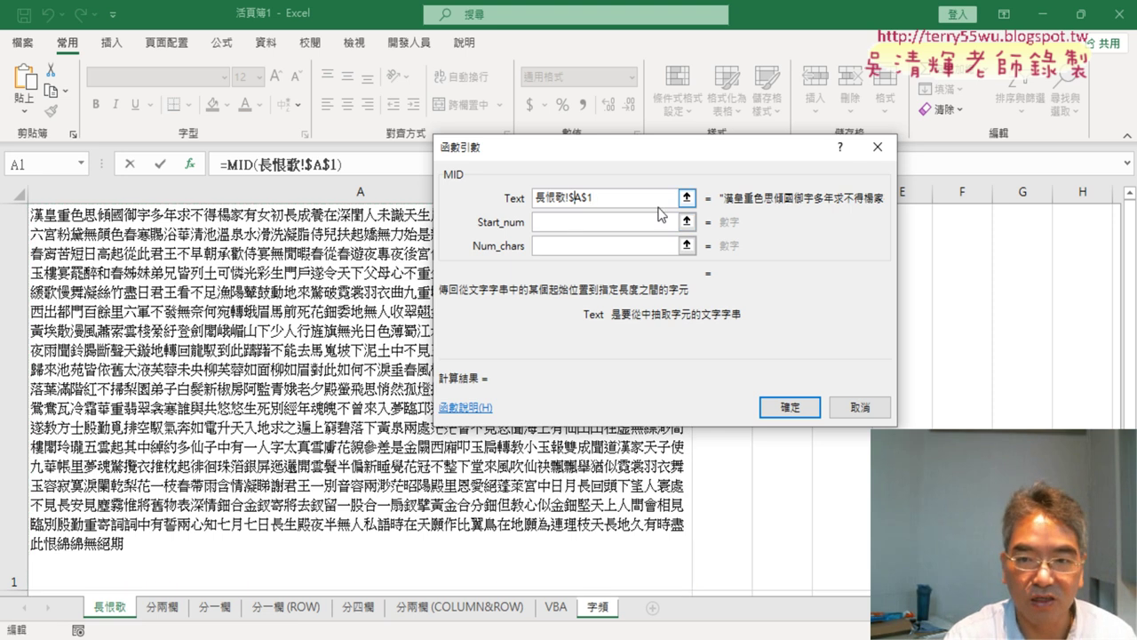
{"action": "key", "text": "F4"}
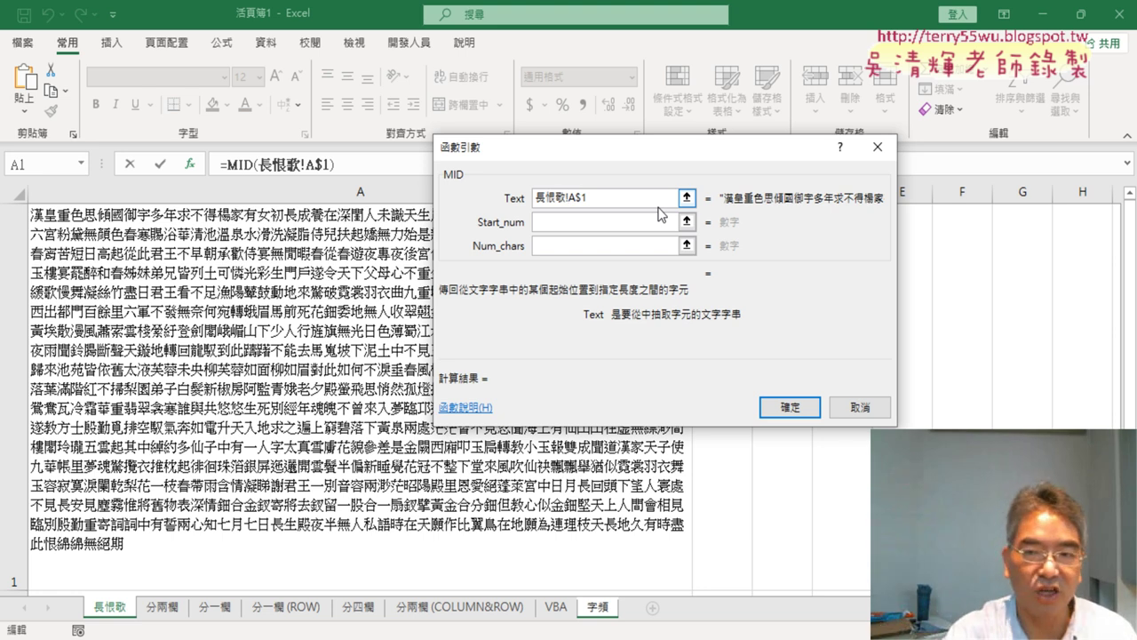
Set Num_chars to 1 and Start_num to ROW()-1, then confirm the formula
{"action": "left_click", "coordinate": [605, 220]}
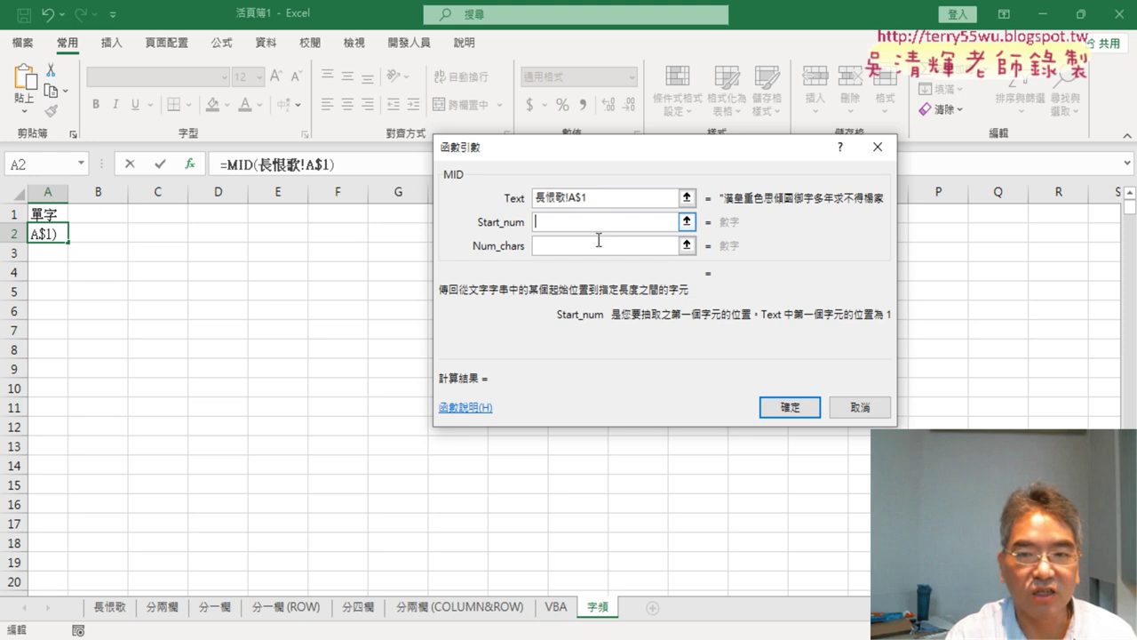
{"action": "left_click", "coordinate": [565, 247]}
{"action": "type", "text": "1"}
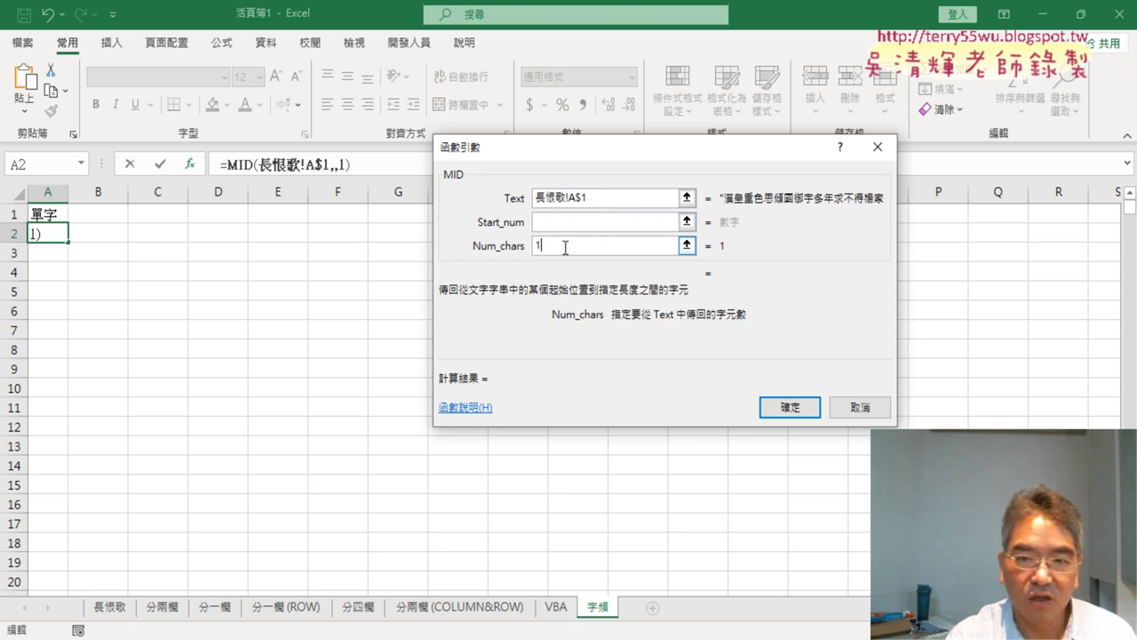
{"action": "left_click", "coordinate": [565, 222]}
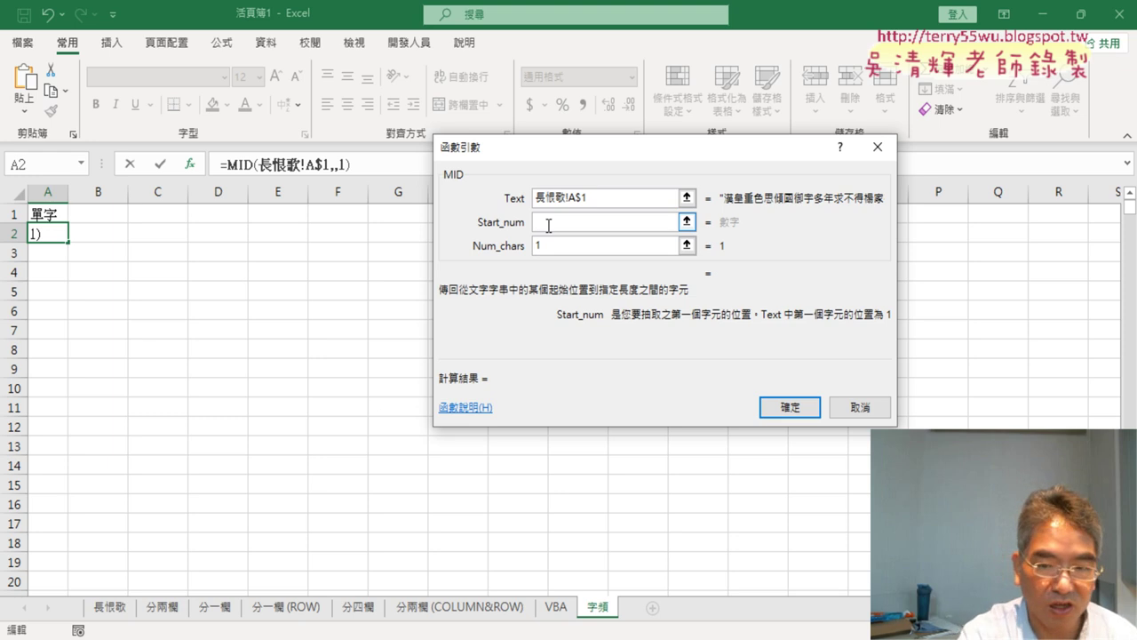
{"action": "type", "text": "t"}
{"action": "key", "text": "BackSpace"}
{"action": "type", "text": "r"}
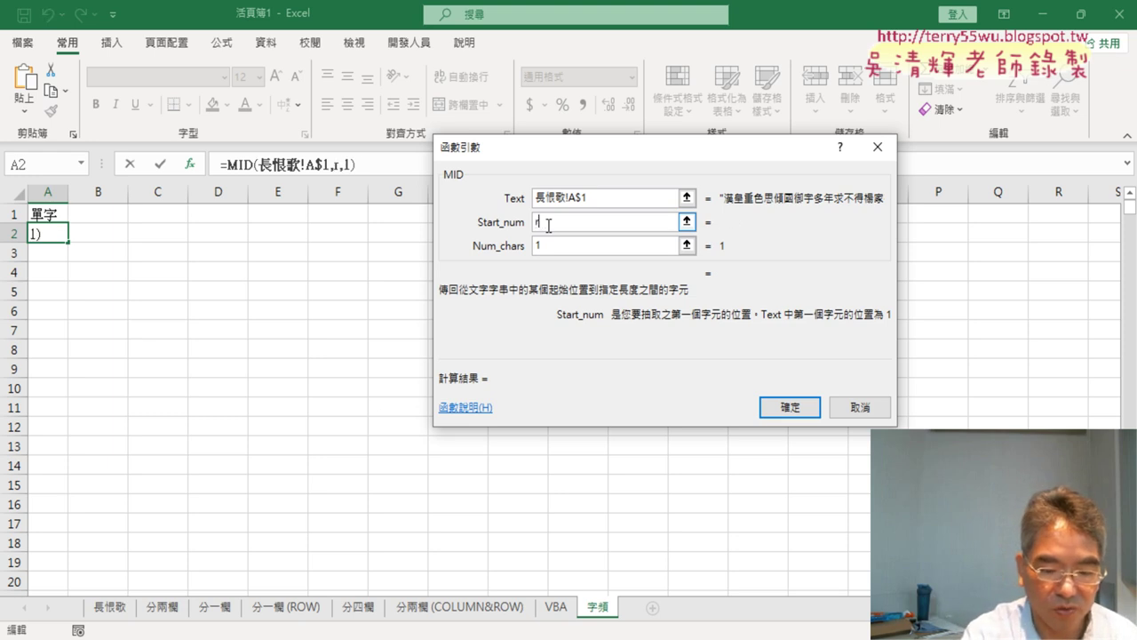
{"action": "type", "text": "ow("}
{"action": "type", "text": ")"}
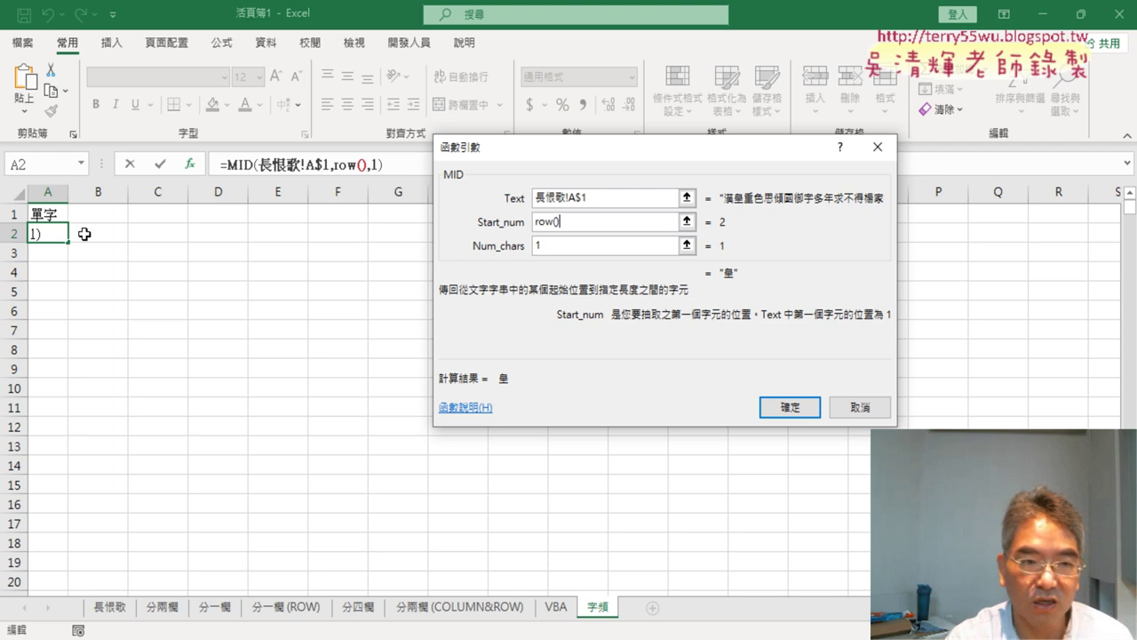
{"action": "type", "text": "-"}
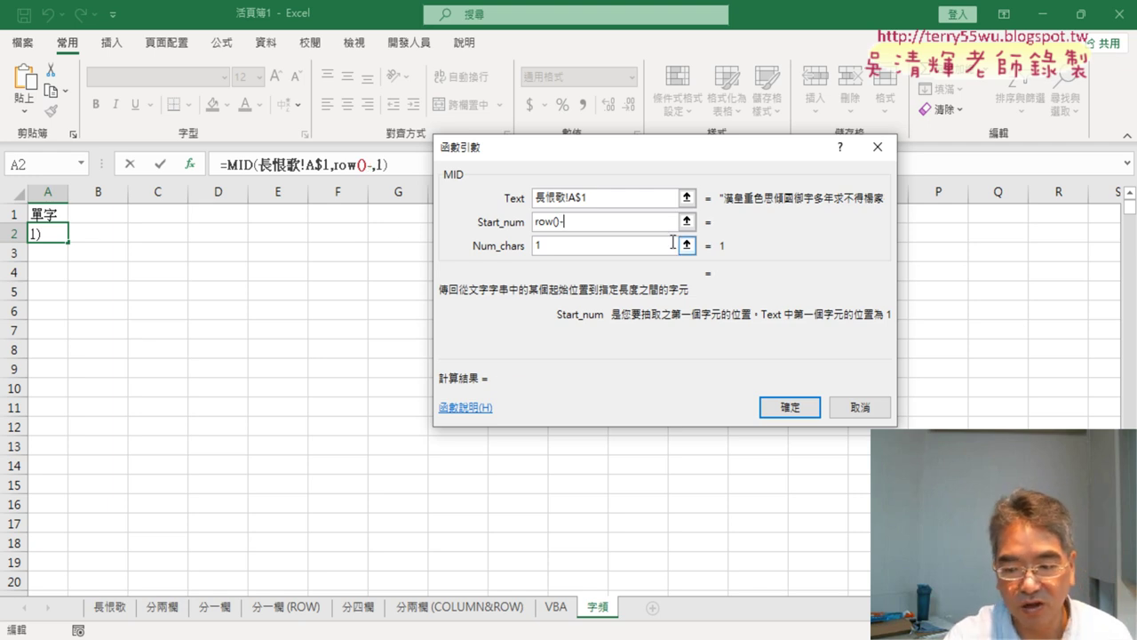
{"action": "type", "text": "1"}
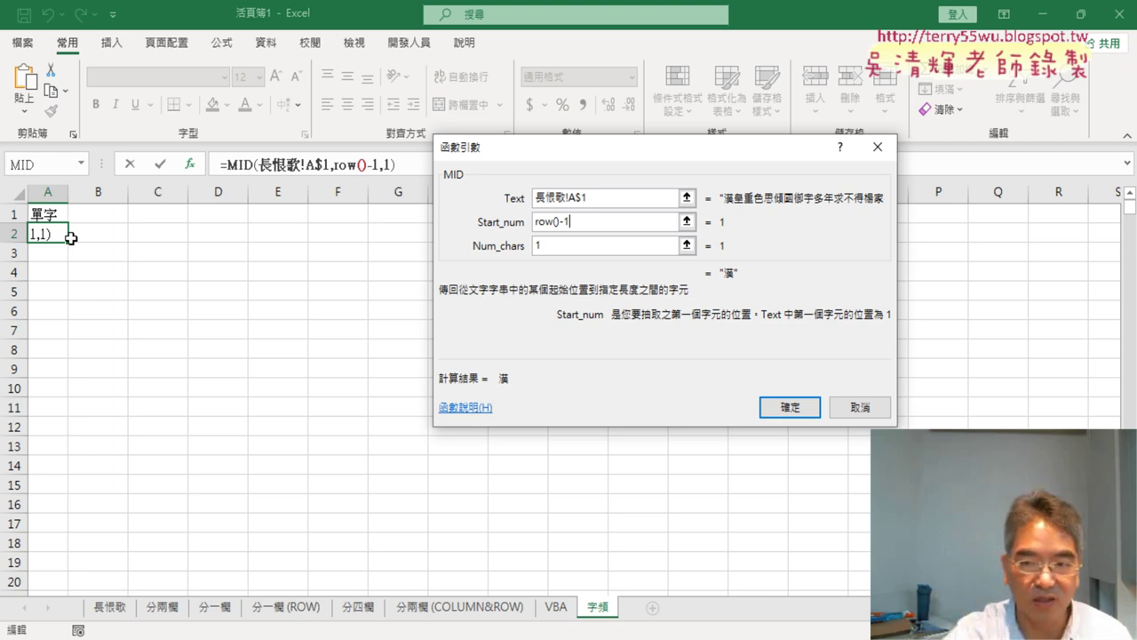
{"action": "left_click", "coordinate": [787, 407]}
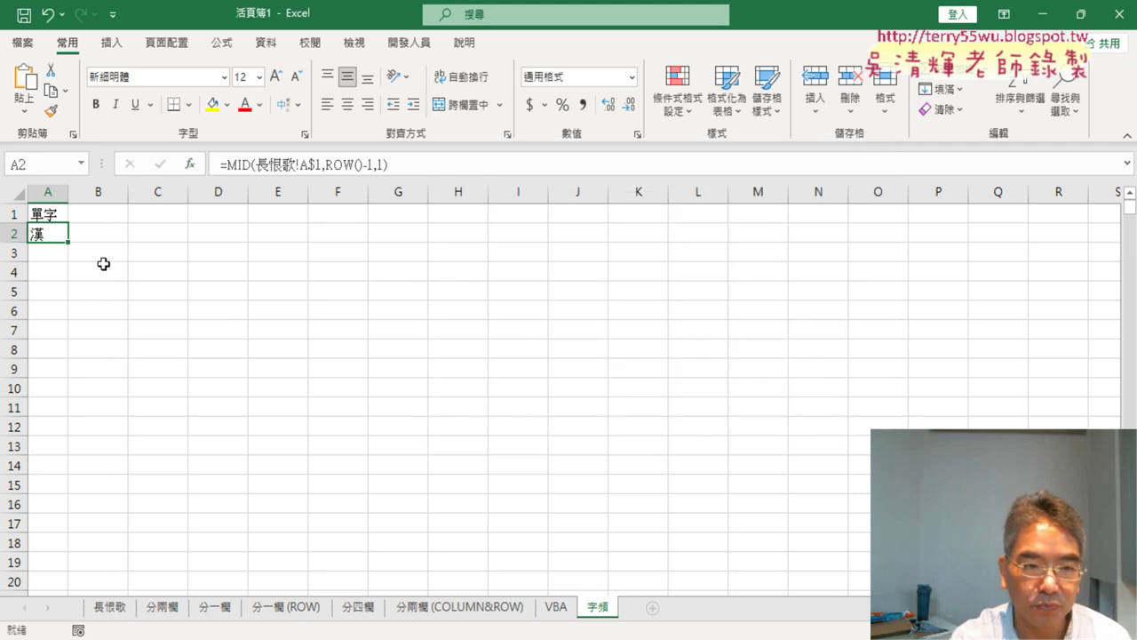
Fill the A2 MID formula down column A to row 841, ending at 期
{"action": "left_click_drag", "start_coordinate": [68, 243], "coordinate": [49, 593]}
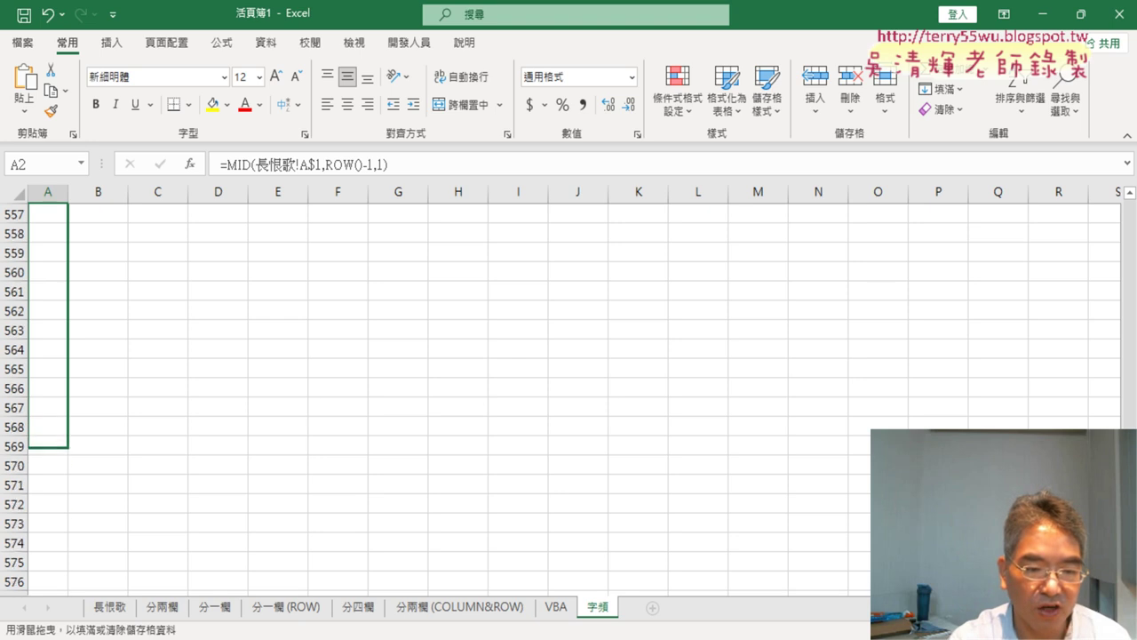
{"action": "mouse_move", "coordinate": [49, 594]}
{"action": "left_mouse_down"}
{"action": "mouse_move", "coordinate": [64, 586]}
{"action": "mouse_move", "coordinate": [48, 528]}
{"action": "mouse_move", "coordinate": [61, 585]}
{"action": "mouse_move", "coordinate": [62, 548]}
{"action": "left_mouse_up"}
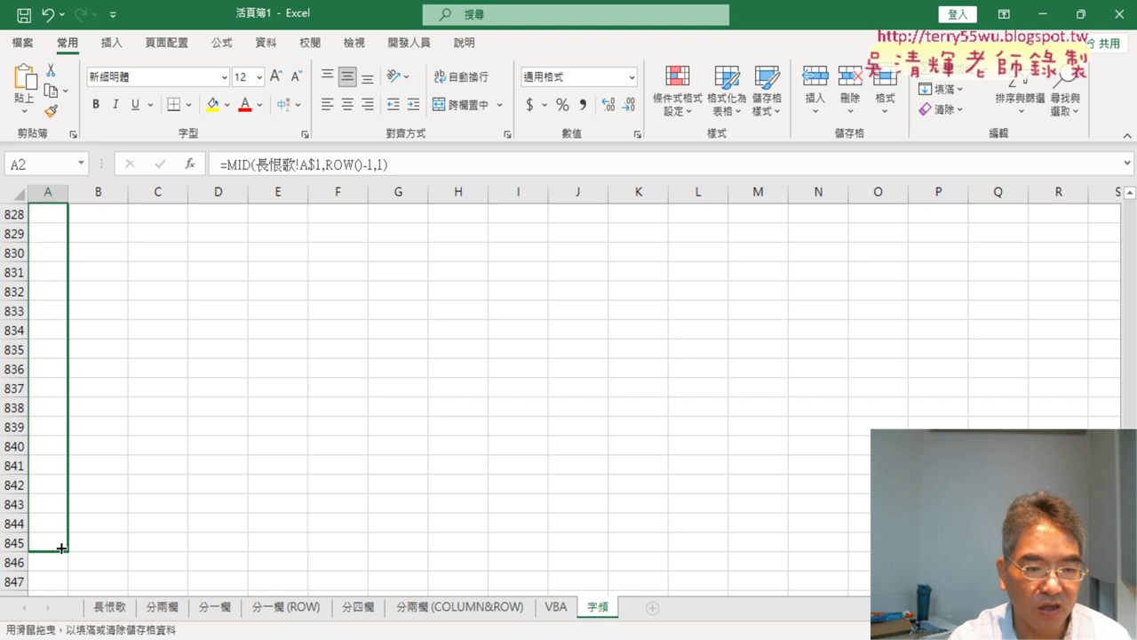
{"action": "left_click_drag", "start_coordinate": [61, 548], "coordinate": [62, 549]}
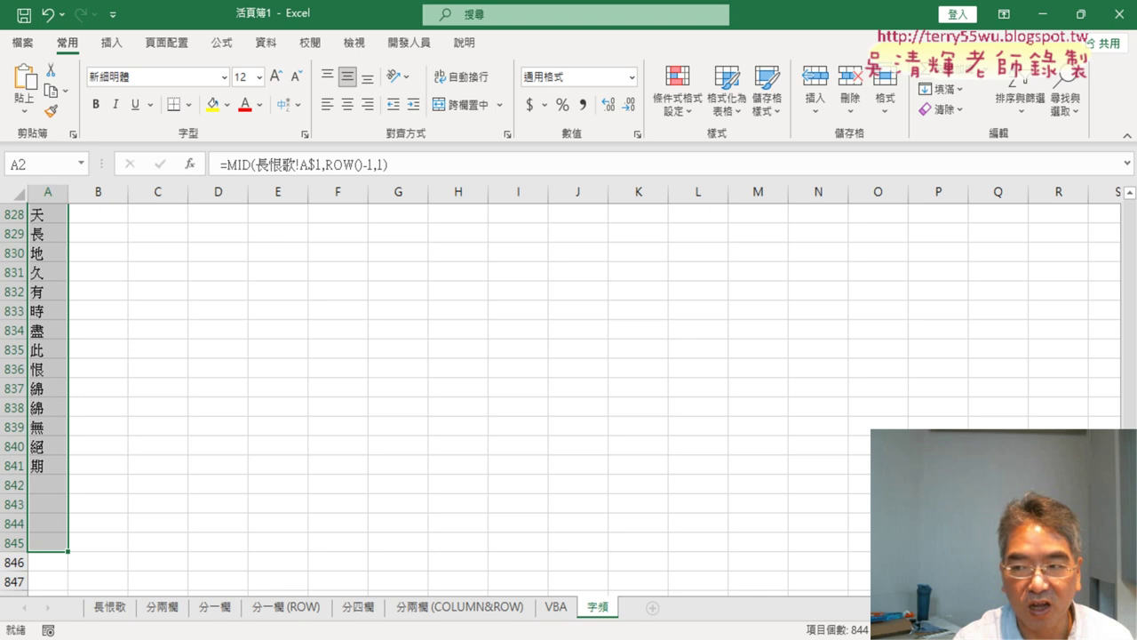
{"action": "scroll", "coordinate": [569, 400], "scroll_direction": "up", "scroll_amount": 4}
{"action": "scroll", "coordinate": [569, 400], "scroll_direction": "up", "scroll_amount": 4}
{"action": "scroll", "coordinate": [568, 400], "scroll_direction": "up", "scroll_amount": 4}
{"action": "scroll", "coordinate": [568, 399], "scroll_direction": "up", "scroll_amount": 5}
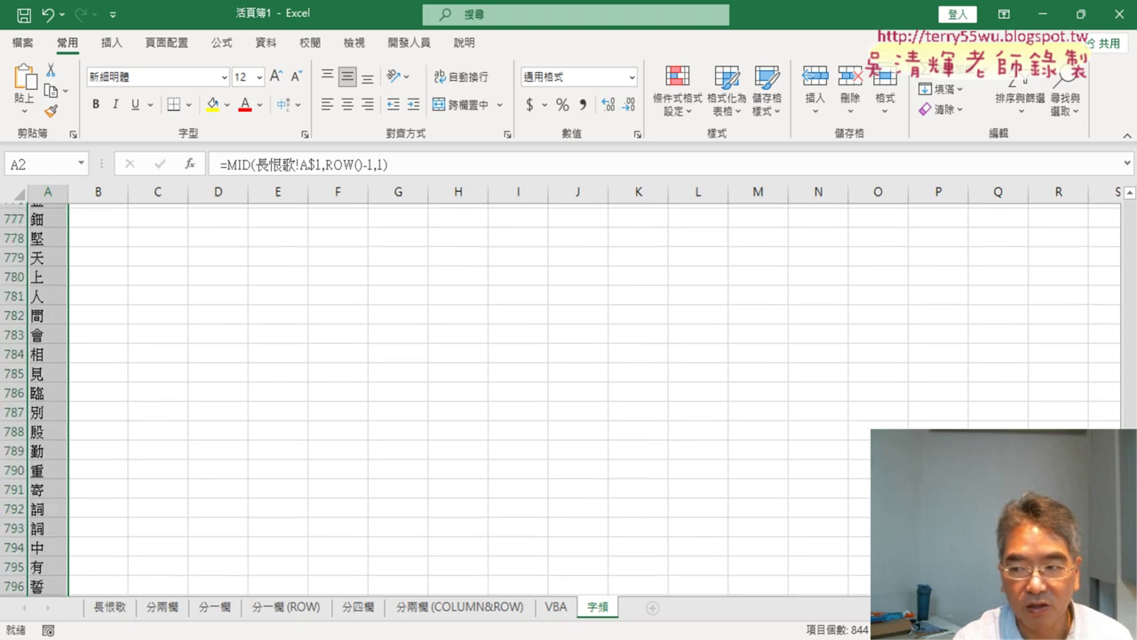
{"action": "scroll", "coordinate": [569, 400], "scroll_direction": "down", "scroll_amount": 16}
{"action": "scroll", "coordinate": [569, 400], "scroll_direction": "down", "scroll_amount": 1}
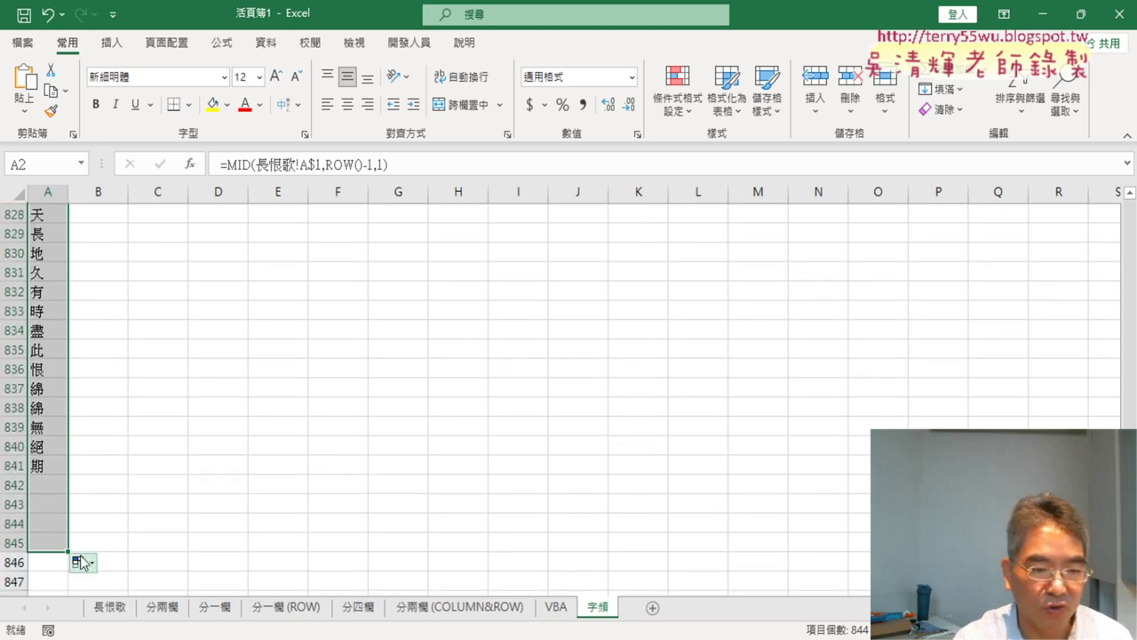
{"action": "left_click_drag", "start_coordinate": [67, 553], "coordinate": [67, 473]}
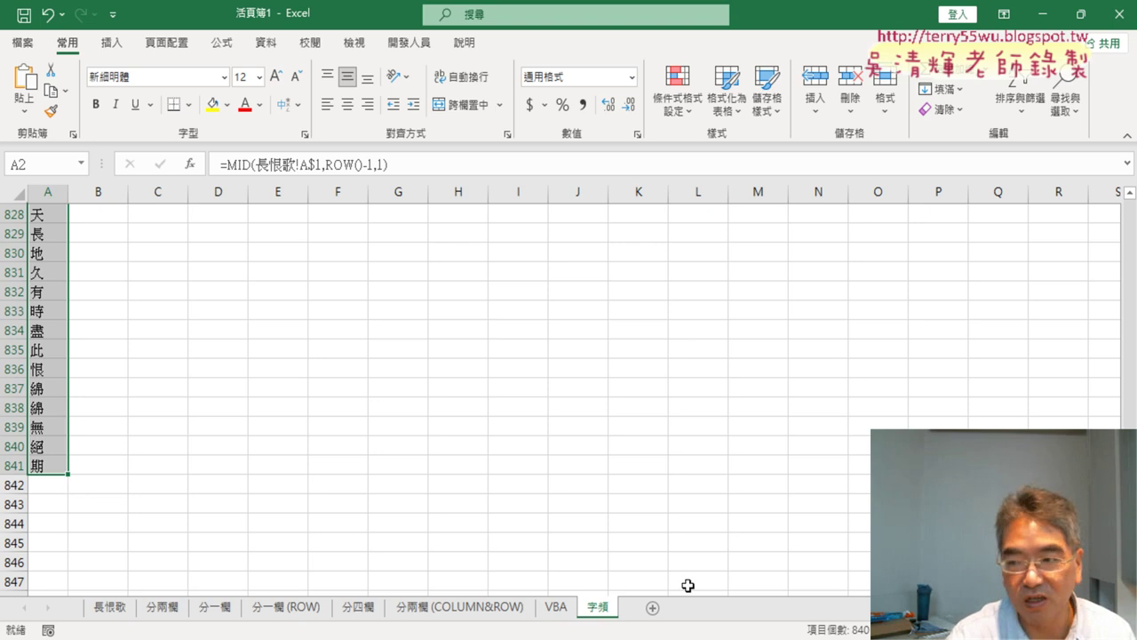
{"action": "left_click_drag", "start_coordinate": [1128, 353], "coordinate": [1130, 206]}
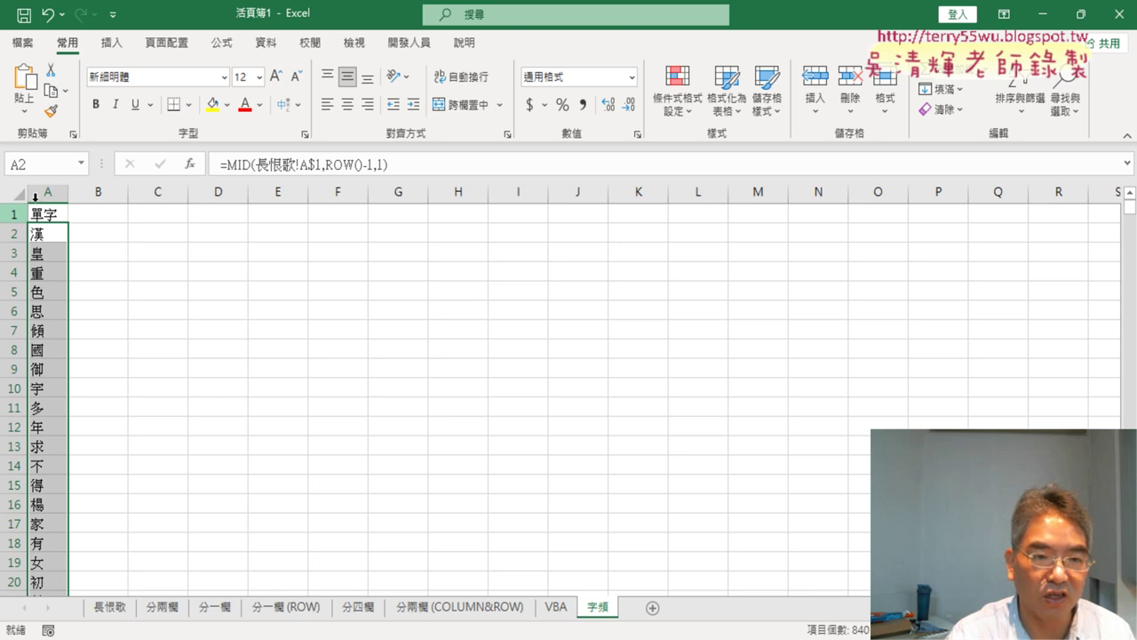
With a cell in the character list selected, start Insert > PivotTable
{"action": "left_click", "coordinate": [44, 229]}
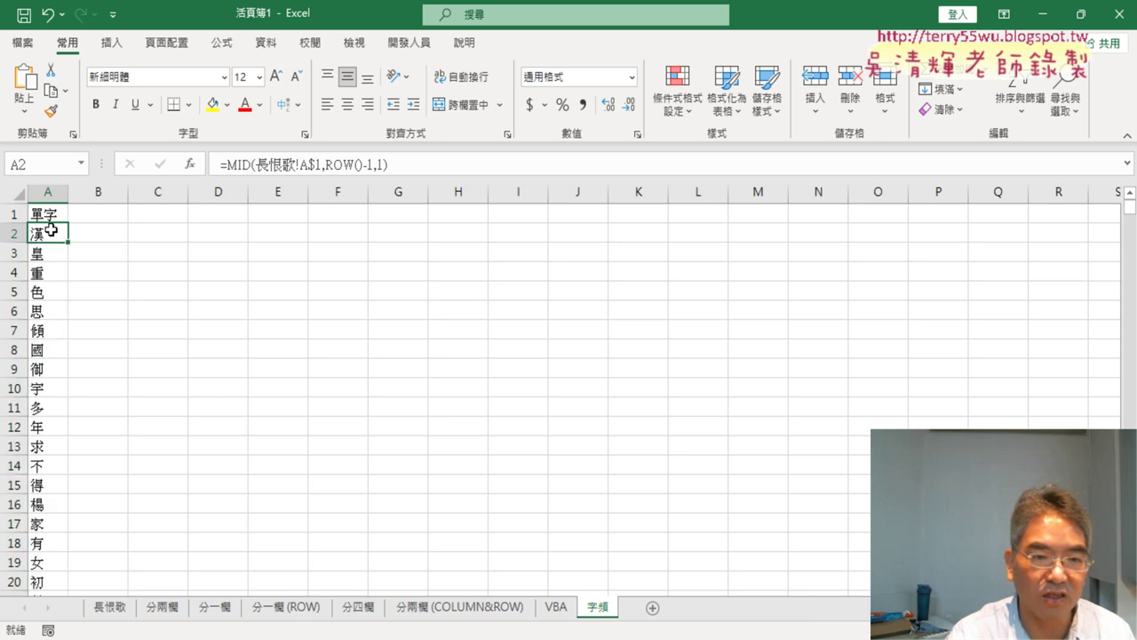
{"action": "left_click", "coordinate": [160, 289]}
{"action": "left_click", "coordinate": [37, 269]}
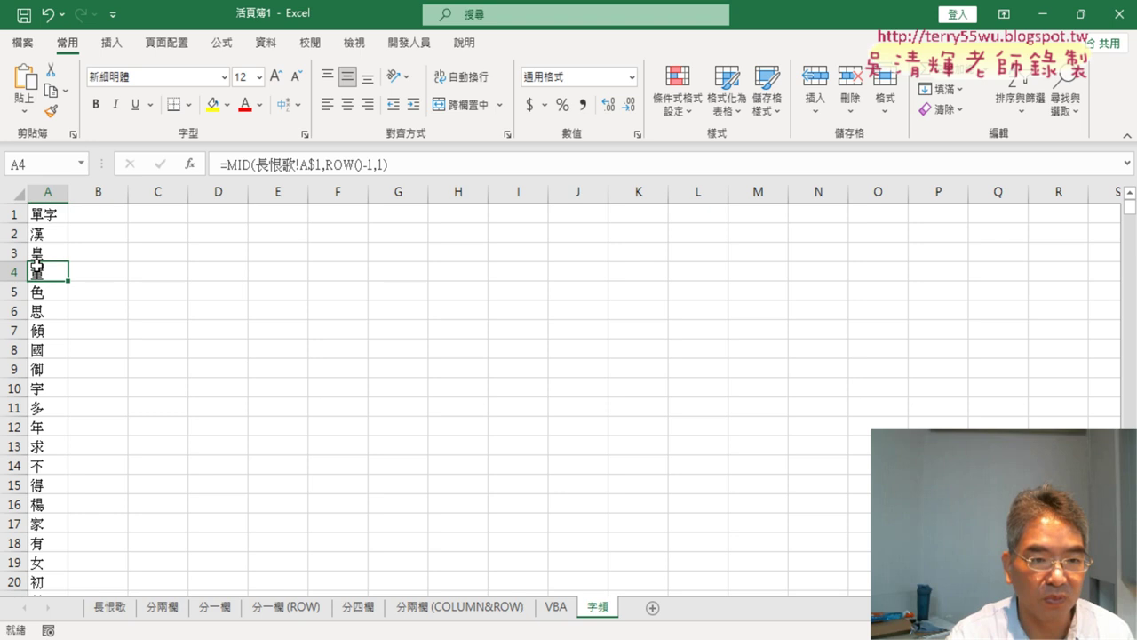
{"action": "left_click", "coordinate": [111, 43]}
{"action": "left_click", "coordinate": [43, 92]}
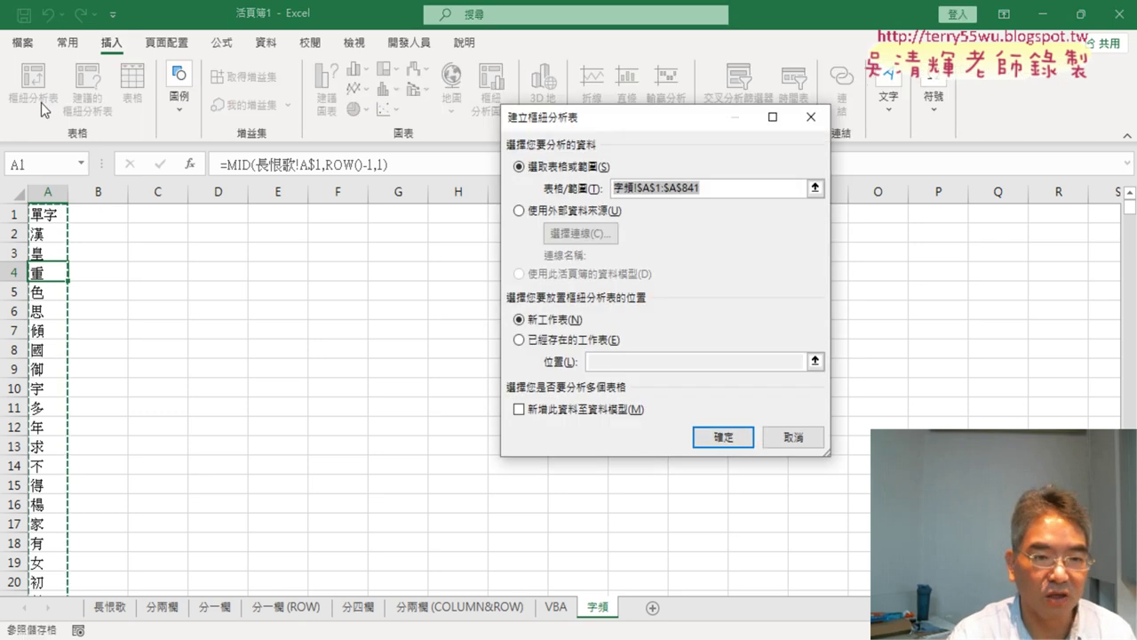
Create the pivot table from 字頻!$A$1:$A$841 on a new worksheet
{"action": "left_click", "coordinate": [731, 187]}
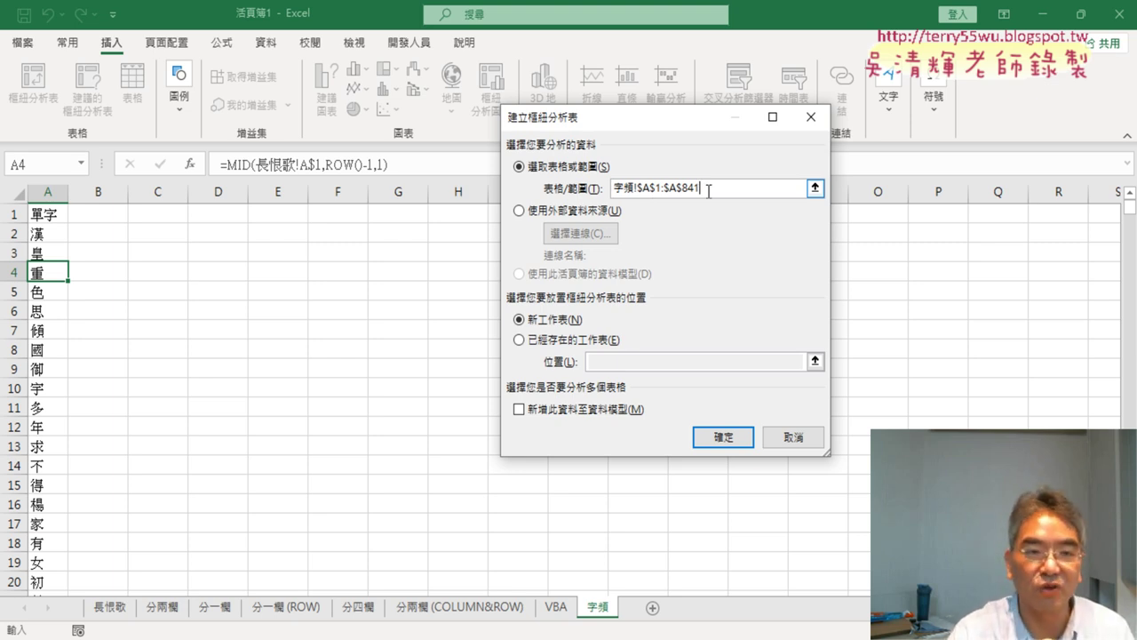
{"action": "left_click", "coordinate": [729, 439]}
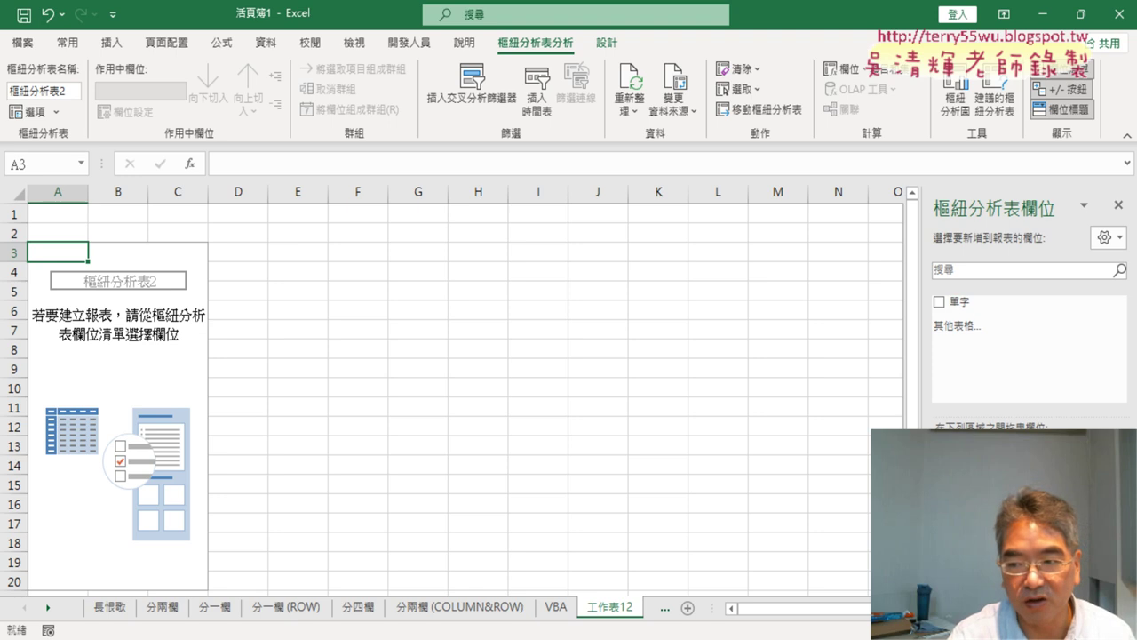
Add the 單字 field so each character appears with its 計數 - 單字 count
{"action": "left_click", "coordinate": [940, 302]}
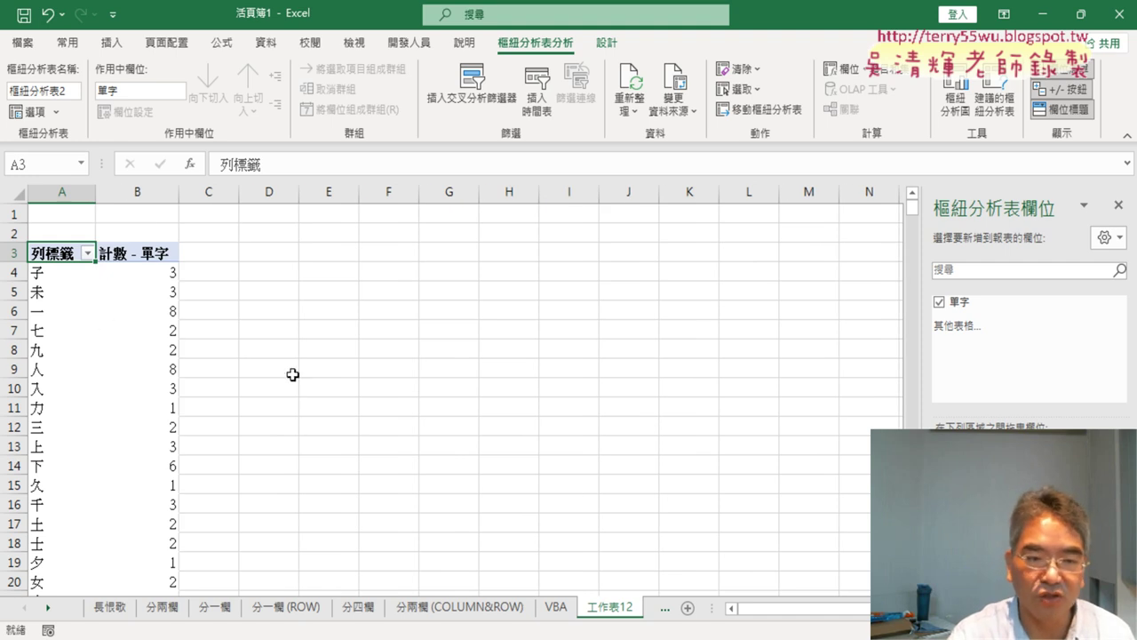
{"action": "left_click", "coordinate": [163, 274]}
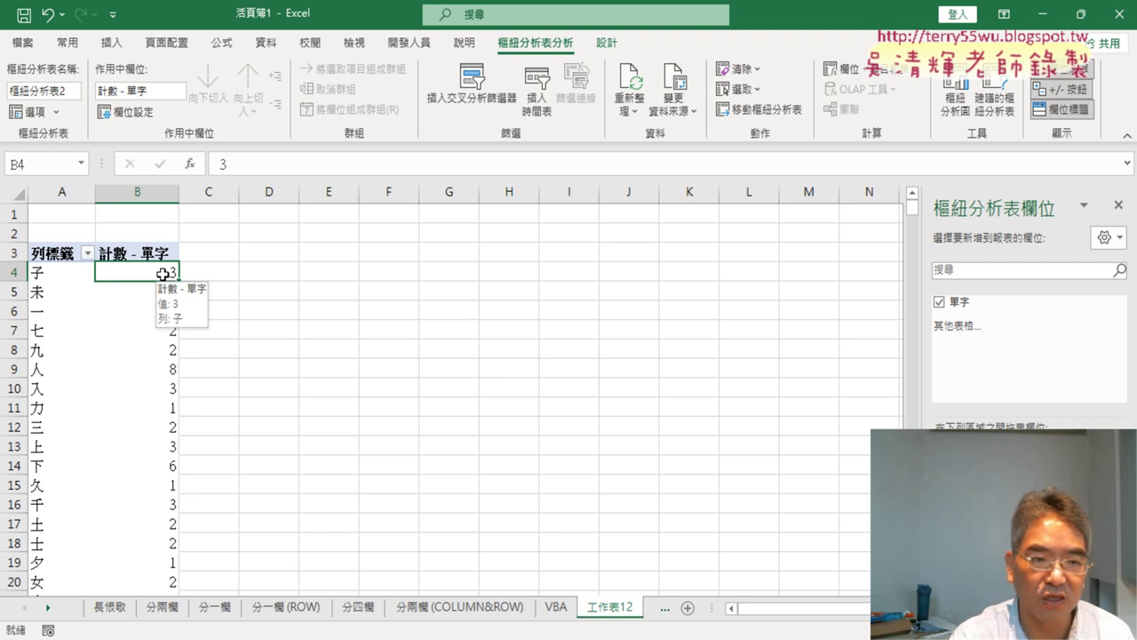
{"action": "left_click", "coordinate": [276, 46]}
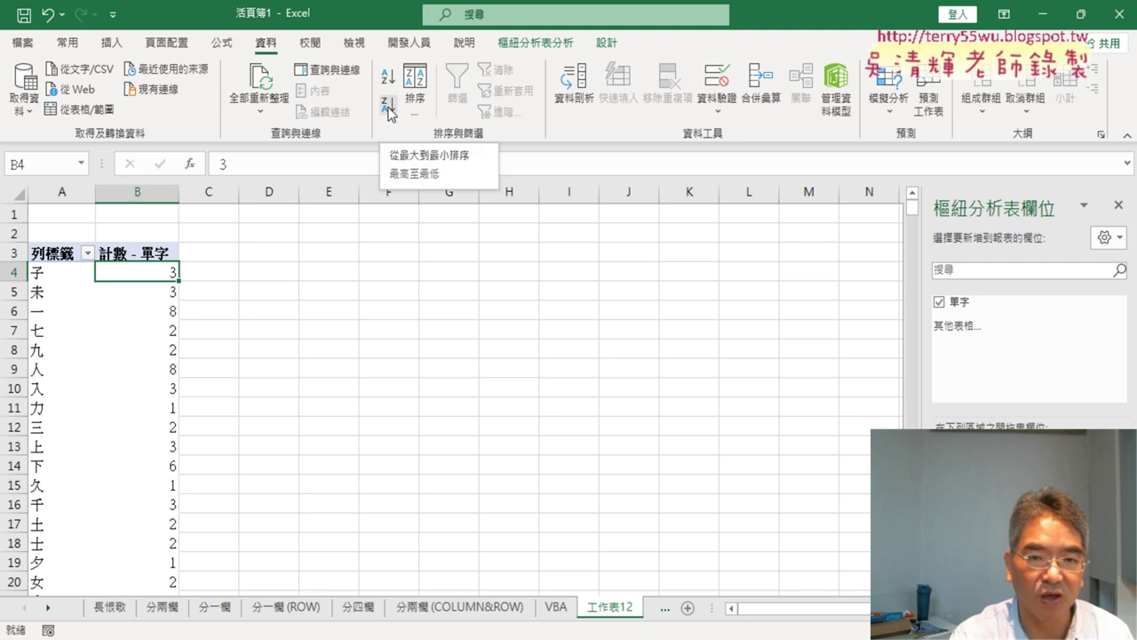
Sort counts largest to smallest so 不 14 leads, then select the top nine rows
{"action": "left_click", "coordinate": [389, 107]}
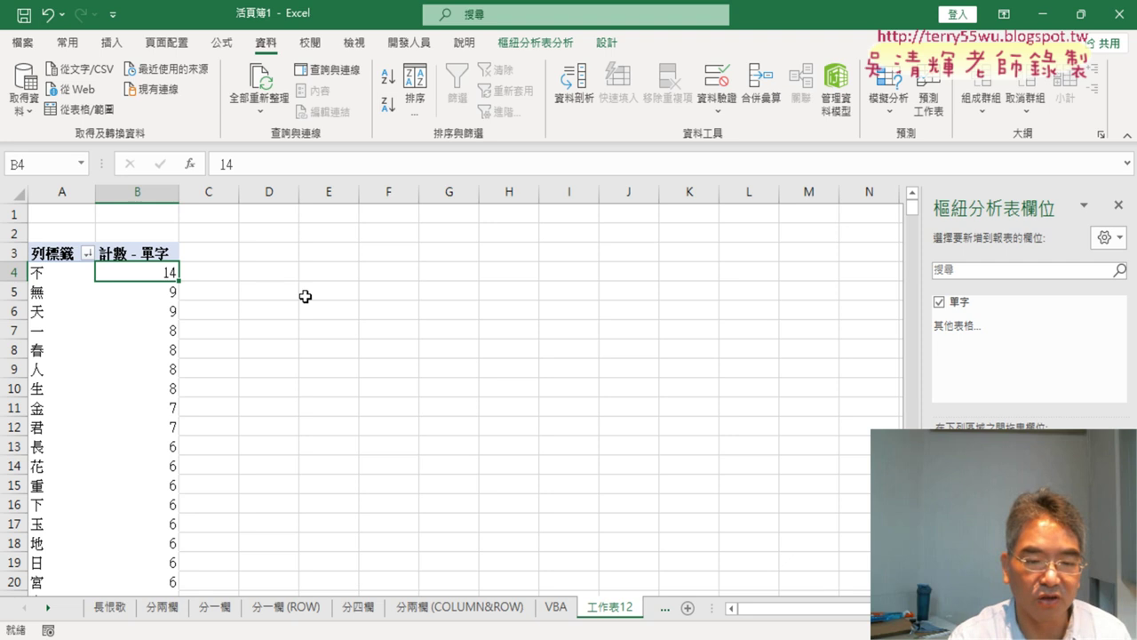
{"action": "scroll", "coordinate": [273, 367], "scroll_direction": "down", "scroll_amount": 1}
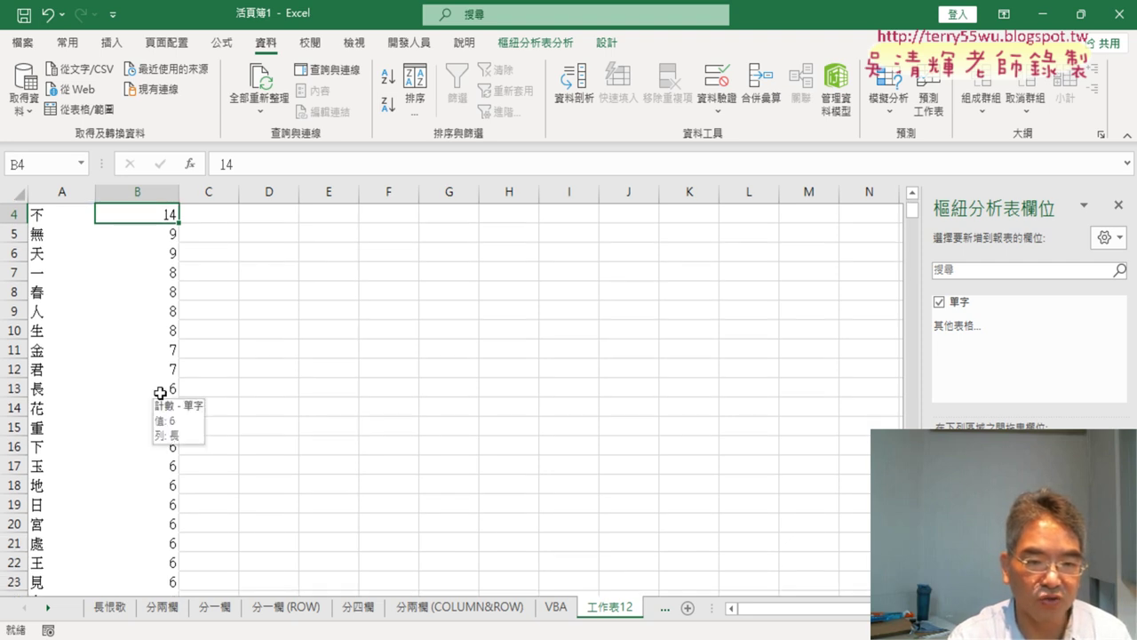
{"action": "scroll", "coordinate": [160, 393], "scroll_direction": "down", "scroll_amount": 1}
{"action": "scroll", "coordinate": [162, 404], "scroll_direction": "down", "scroll_amount": 1}
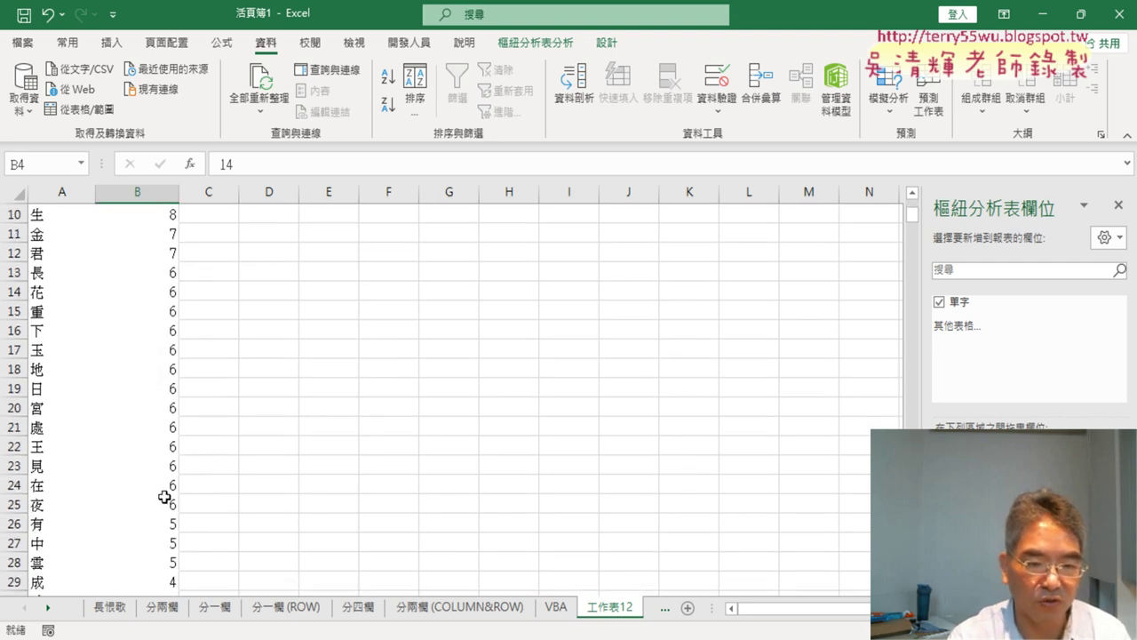
{"action": "scroll", "coordinate": [165, 489], "scroll_direction": "up", "scroll_amount": 1}
{"action": "scroll", "coordinate": [165, 474], "scroll_direction": "up", "scroll_amount": 2}
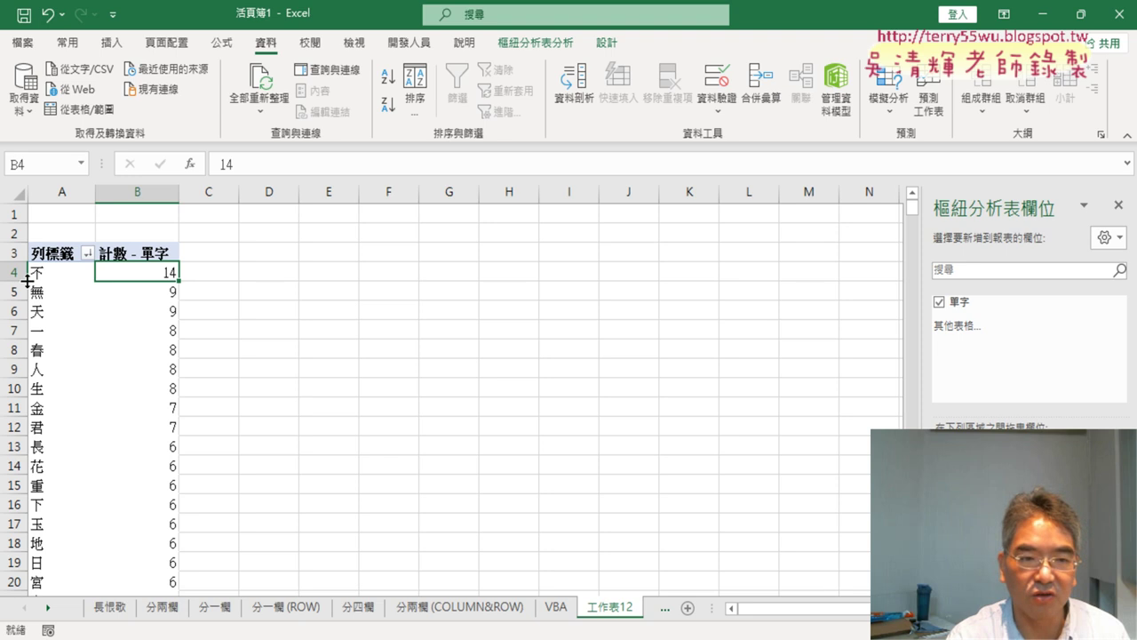
{"action": "left_click_drag", "start_coordinate": [22, 272], "coordinate": [21, 427]}
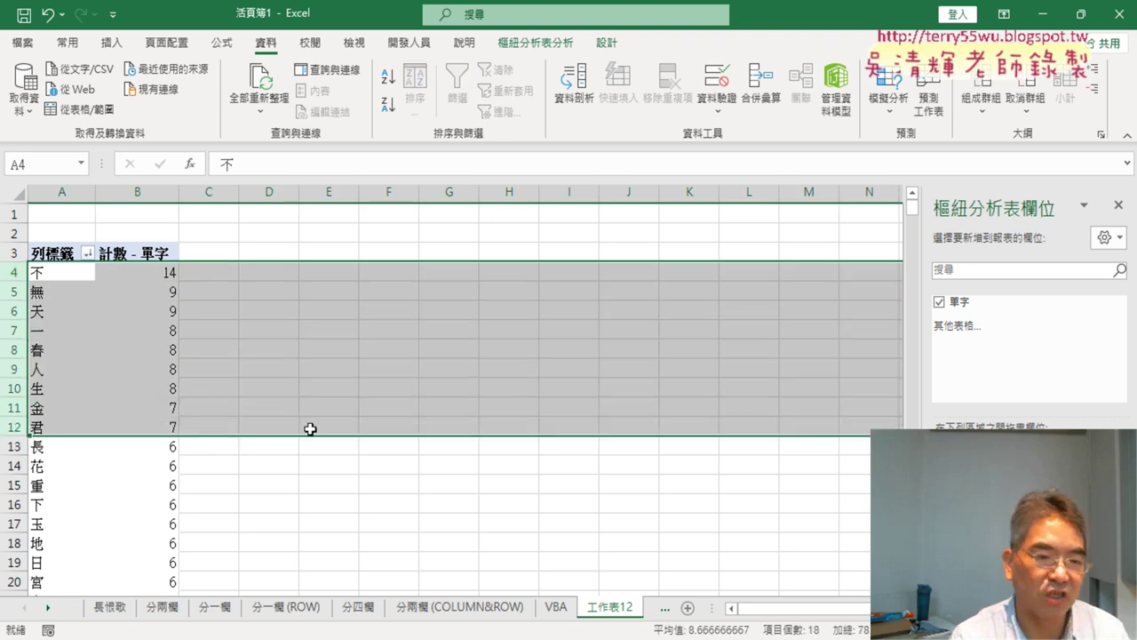
Filter row labels with Greater Than Or Equal To 7, leaving nine characters totalling 78
{"action": "left_click", "coordinate": [89, 254]}
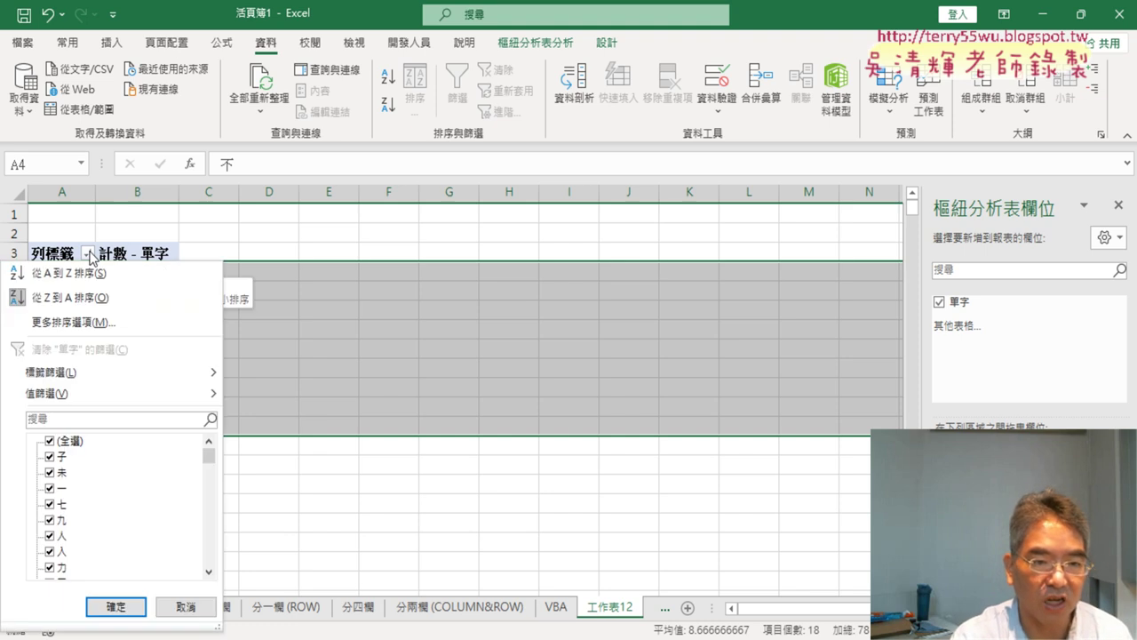
{"action": "mouse_move", "coordinate": [115, 393]}
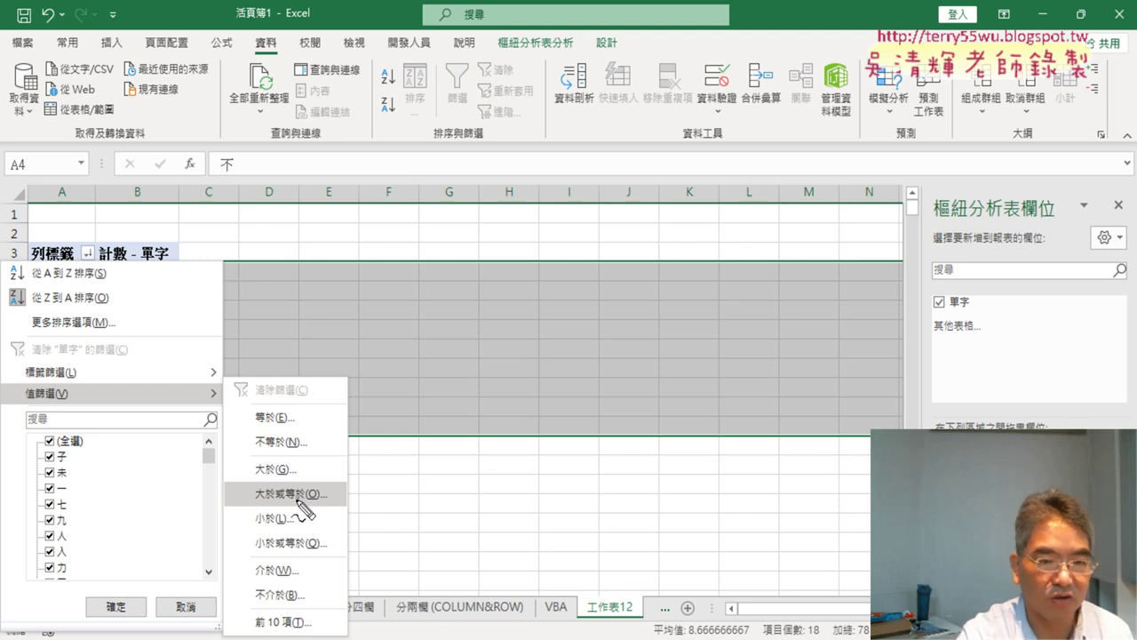
{"action": "left_click_drag", "start_coordinate": [114, 268], "coordinate": [97, 270]}
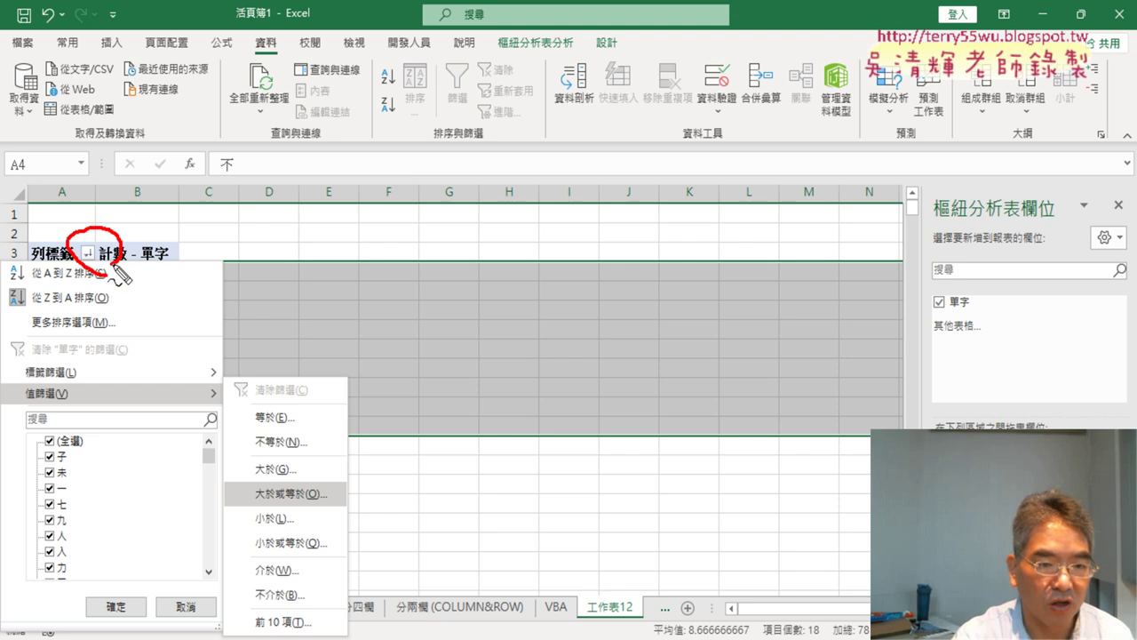
{"action": "mouse_move", "coordinate": [64, 410]}
{"action": "left_mouse_down"}
{"action": "mouse_move", "coordinate": [17, 380]}
{"action": "mouse_move", "coordinate": [71, 412]}
{"action": "left_mouse_up"}
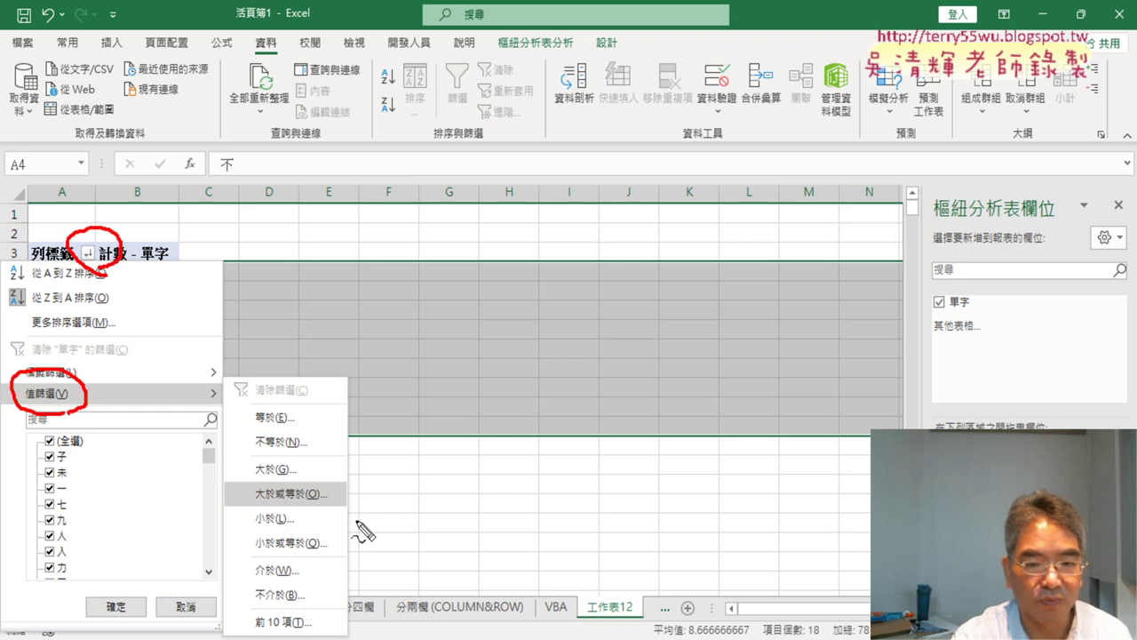
{"action": "left_click_drag", "start_coordinate": [351, 508], "coordinate": [328, 530]}
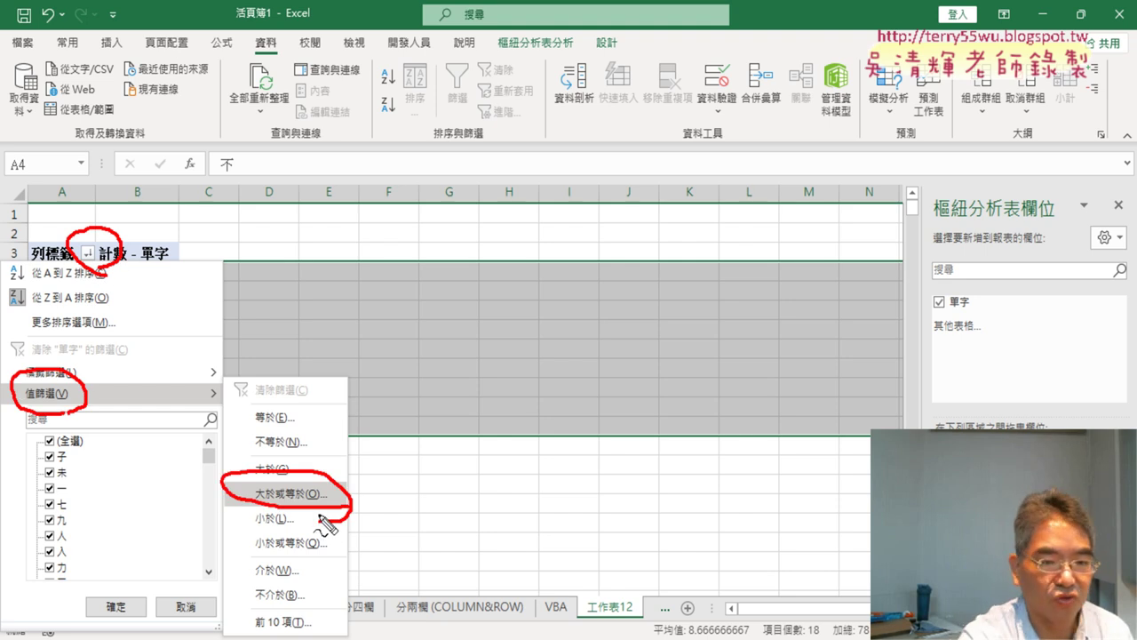
{"action": "key", "text": "Escape"}
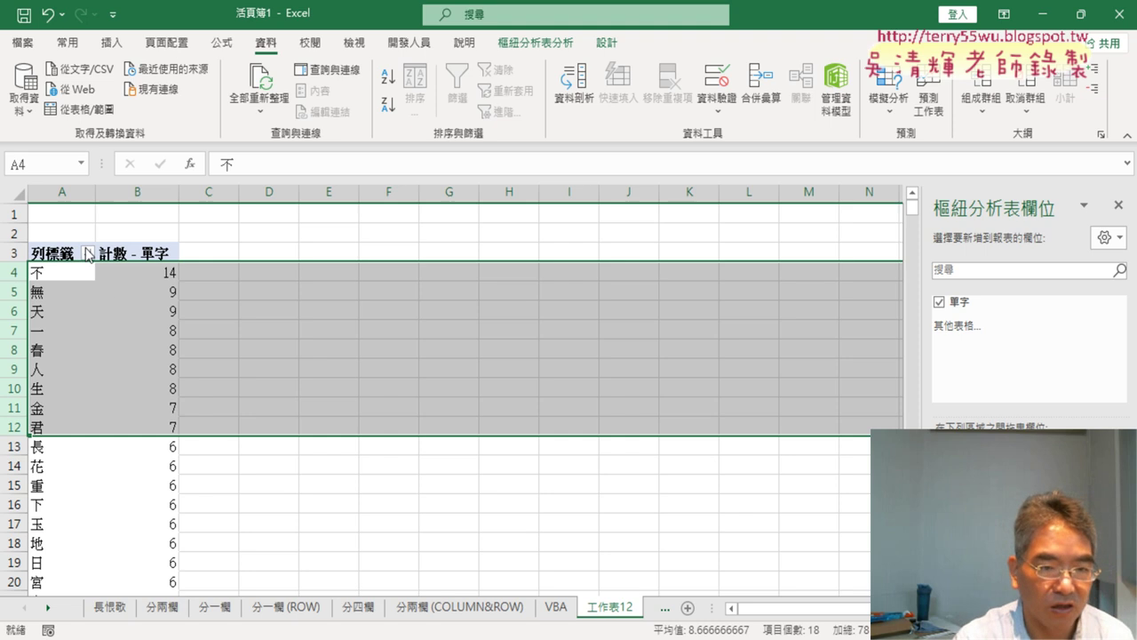
{"action": "left_click", "coordinate": [87, 254]}
{"action": "mouse_move", "coordinate": [49, 392]}
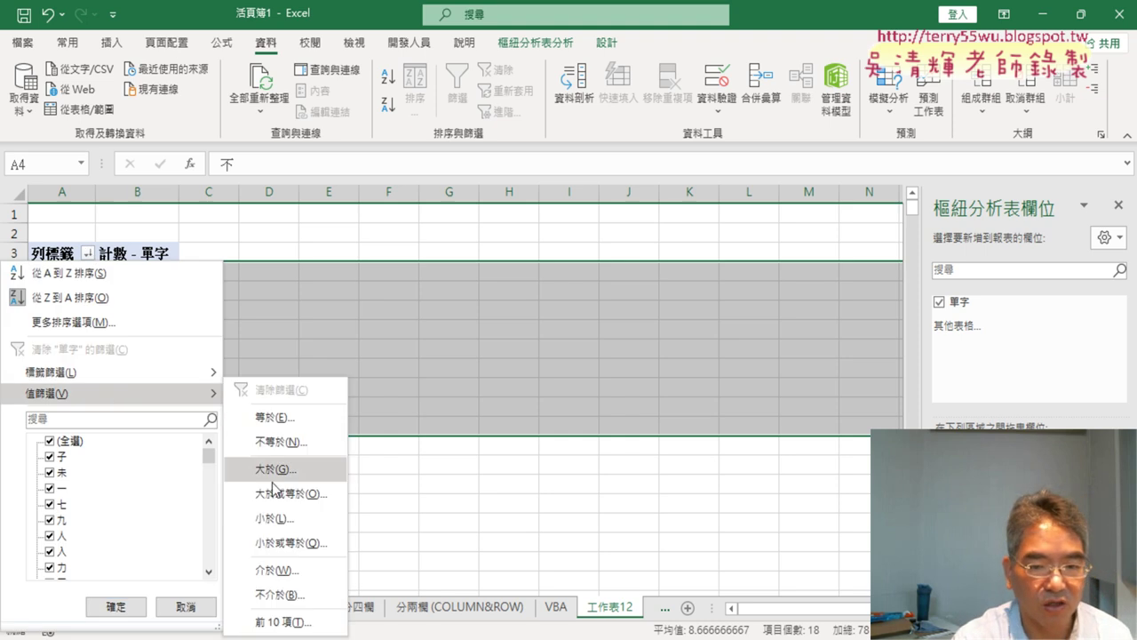
{"action": "left_click", "coordinate": [277, 493]}
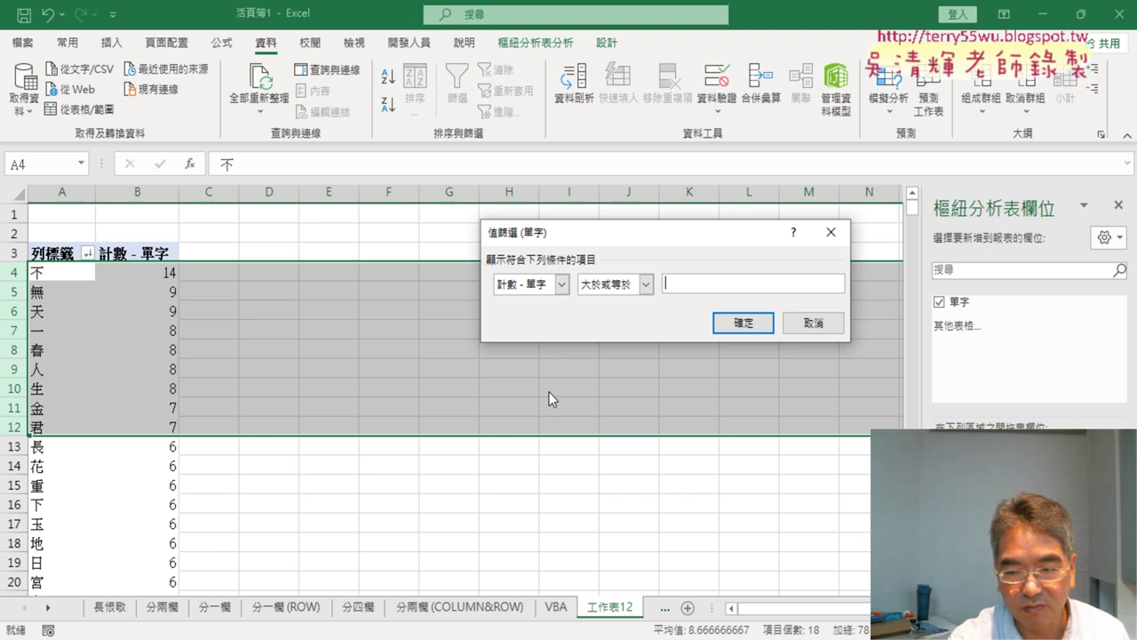
{"action": "type", "text": "7"}
{"action": "left_click", "coordinate": [761, 323]}
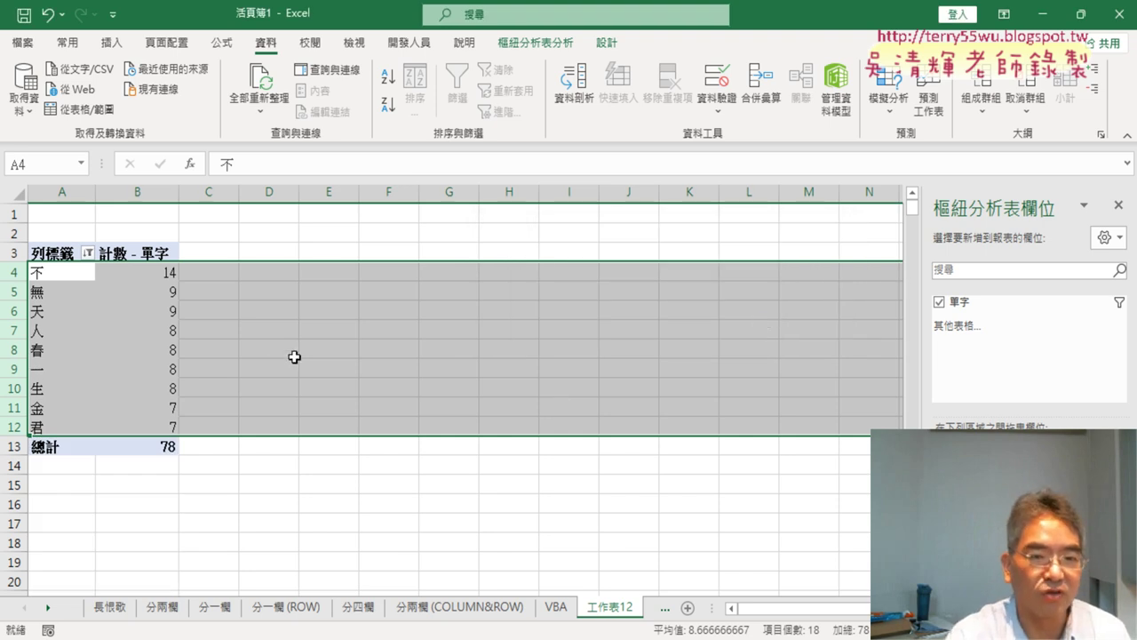
{"action": "left_click", "coordinate": [160, 310]}
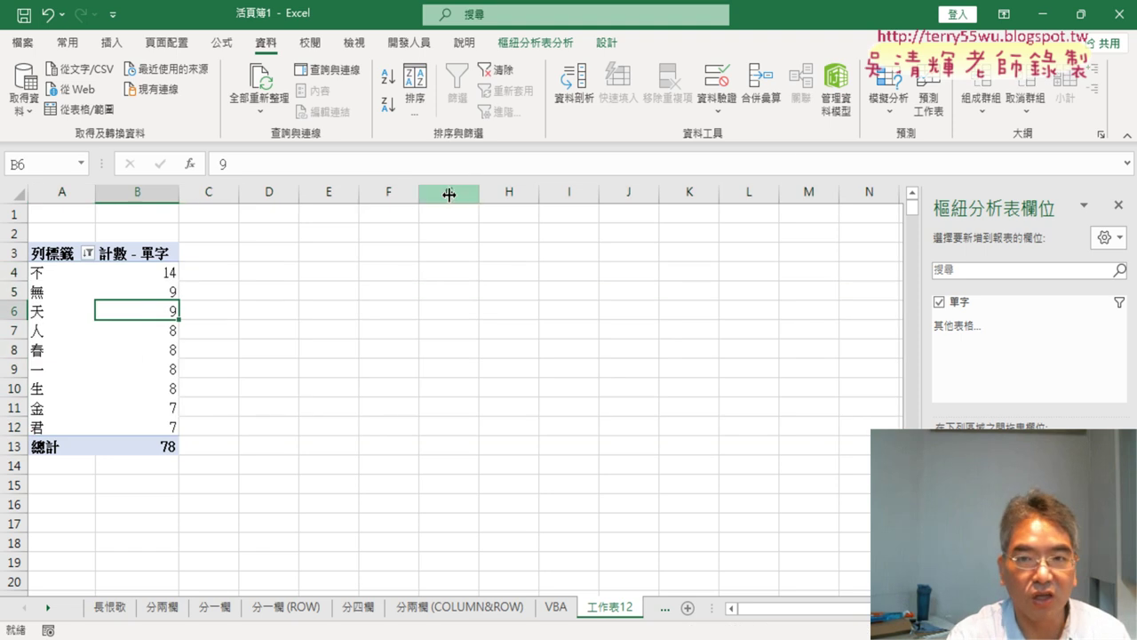
Insert a Clustered Column PivotChart of the nine counts and enlarge it beside the table
{"action": "left_click", "coordinate": [546, 48]}
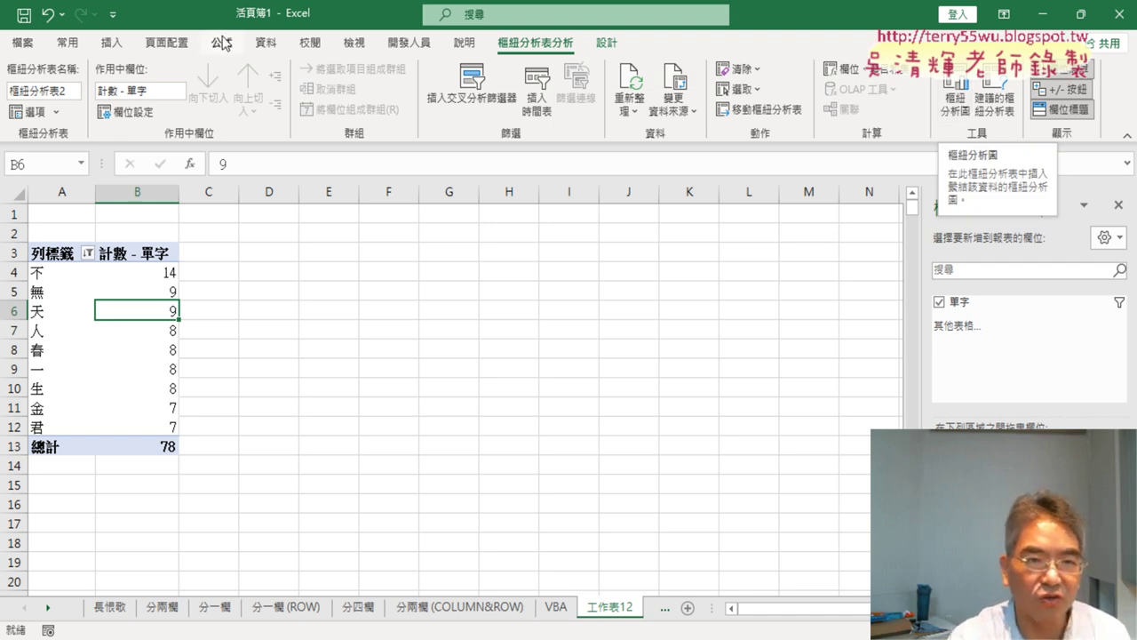
{"action": "left_click", "coordinate": [114, 45]}
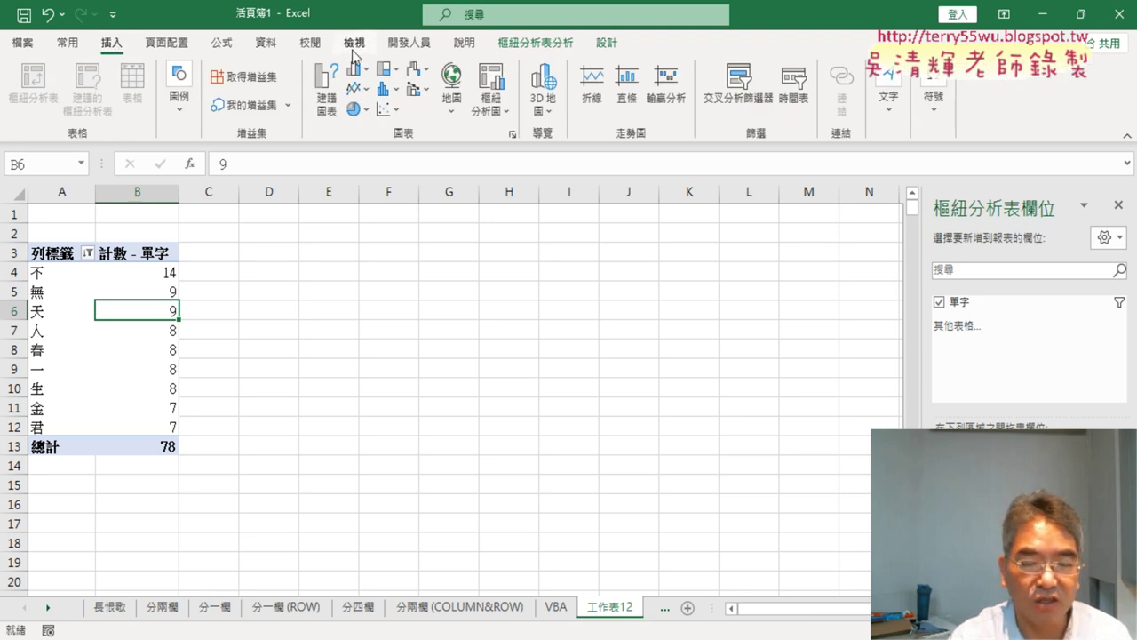
{"action": "left_click", "coordinate": [398, 96]}
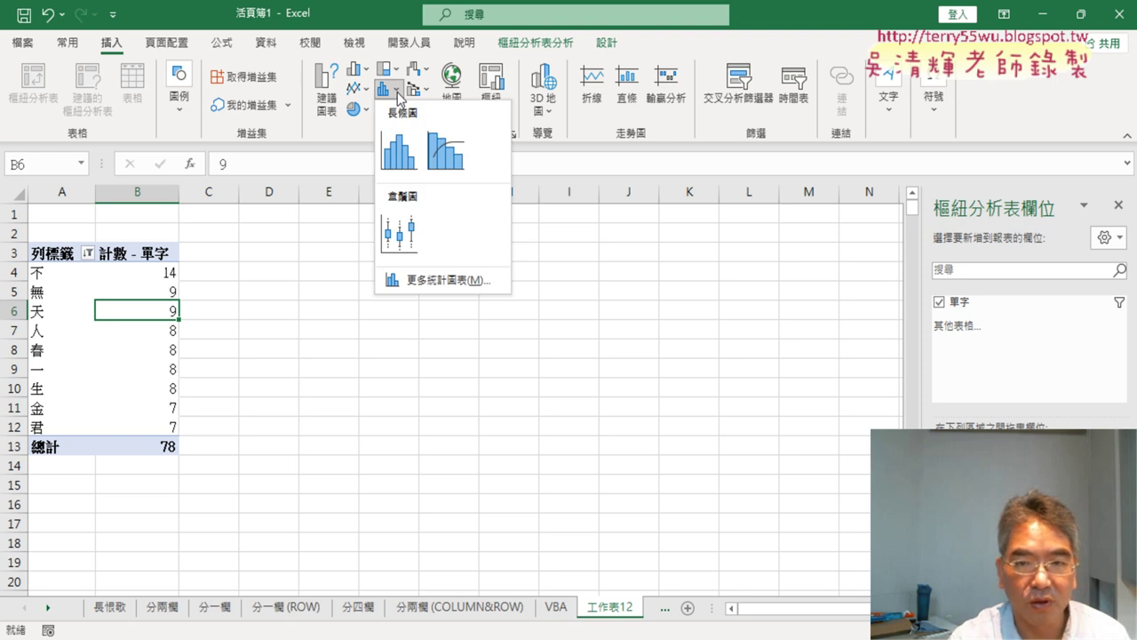
{"action": "left_click", "coordinate": [398, 97]}
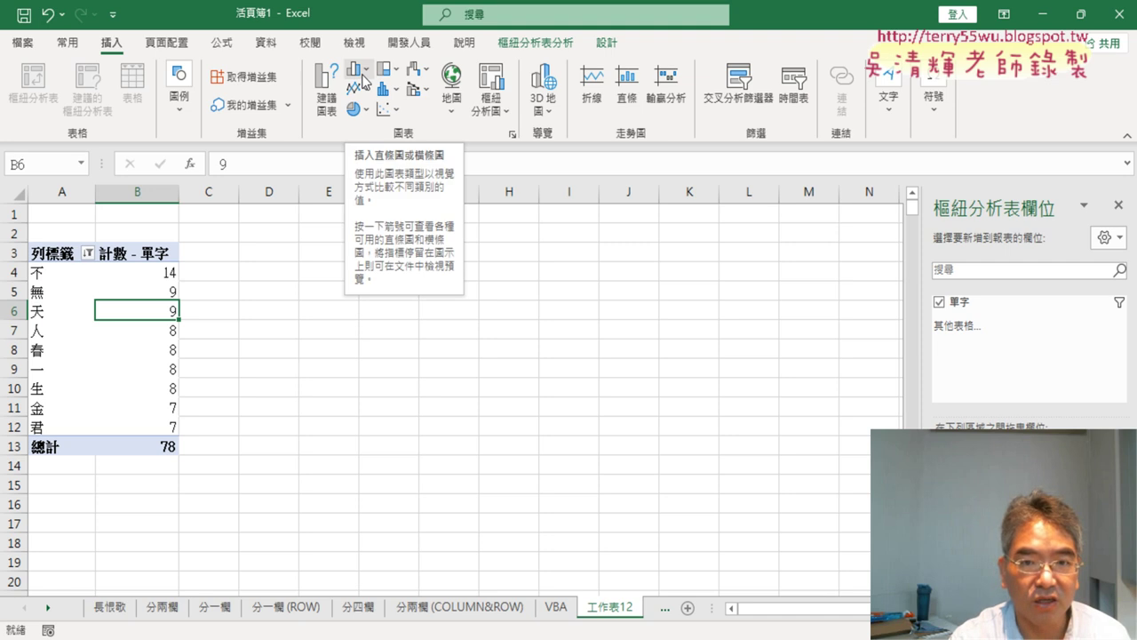
{"action": "left_click", "coordinate": [364, 81]}
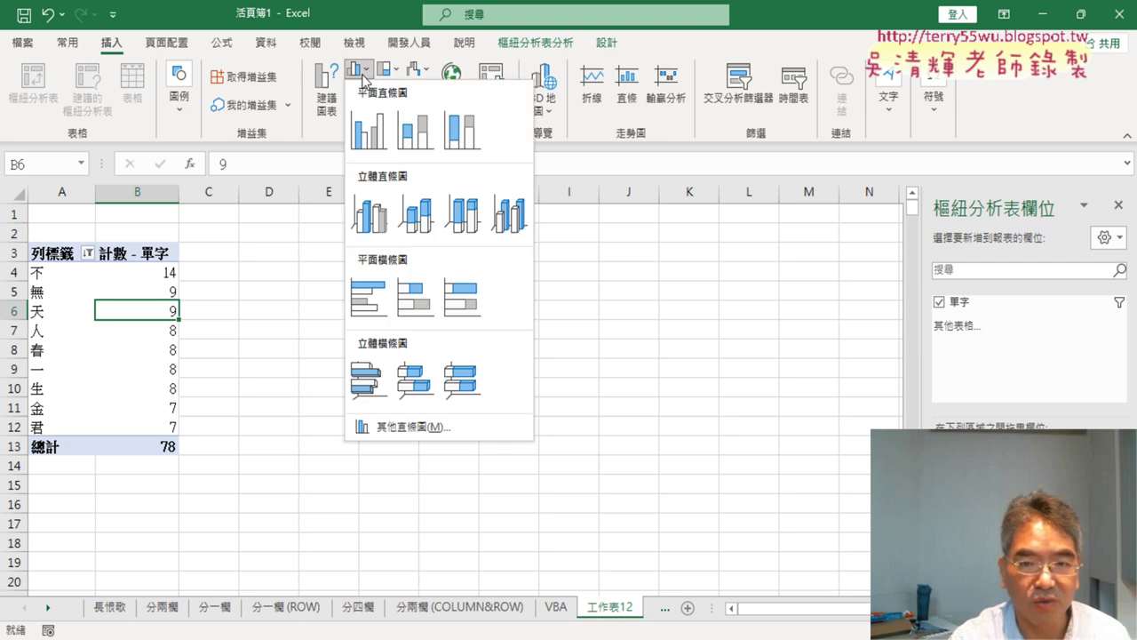
{"action": "left_click", "coordinate": [371, 139]}
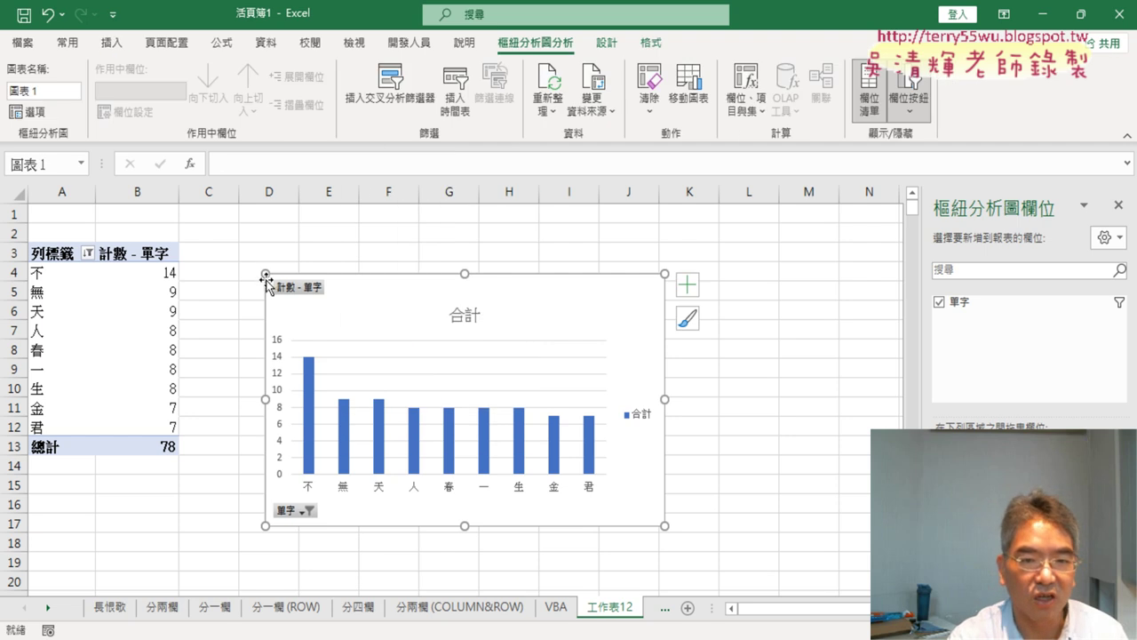
{"action": "left_click_drag", "start_coordinate": [264, 272], "coordinate": [211, 222]}
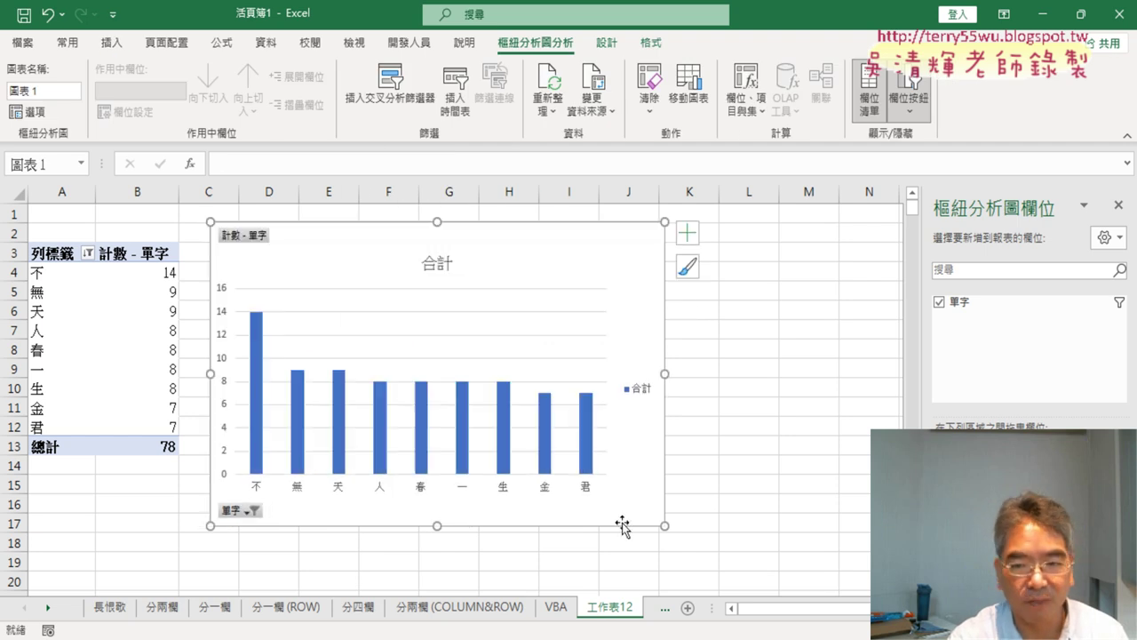
{"action": "left_click_drag", "start_coordinate": [662, 524], "coordinate": [814, 566]}
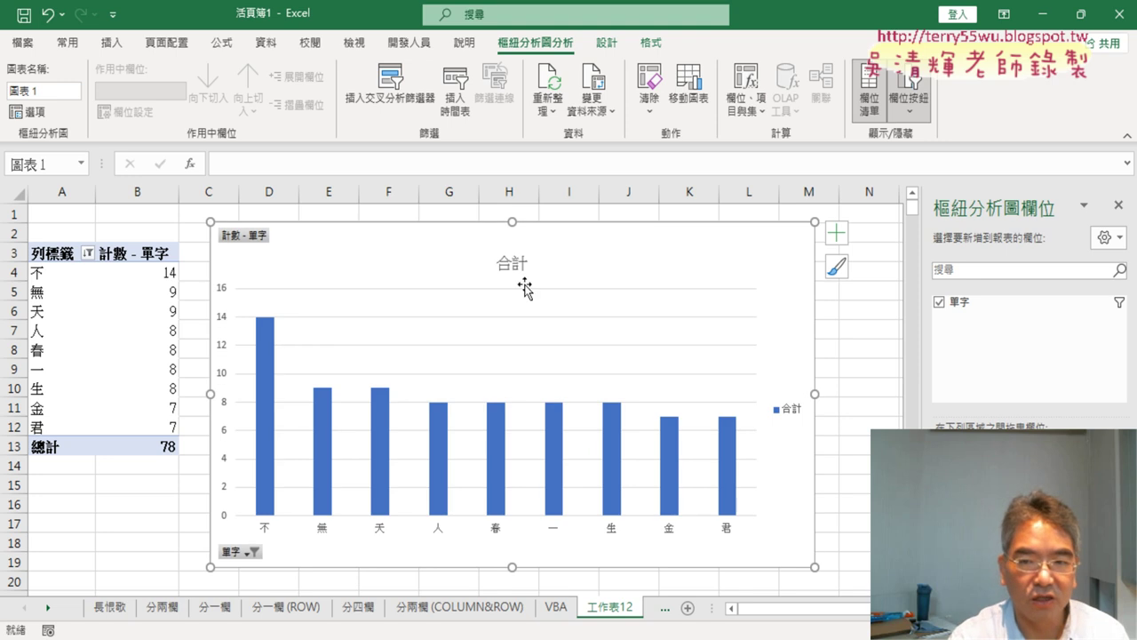
Replace the chart title 合計 with 長恨歌字頻分析
{"action": "left_click", "coordinate": [512, 263]}
{"action": "double_click", "coordinate": [530, 267]}
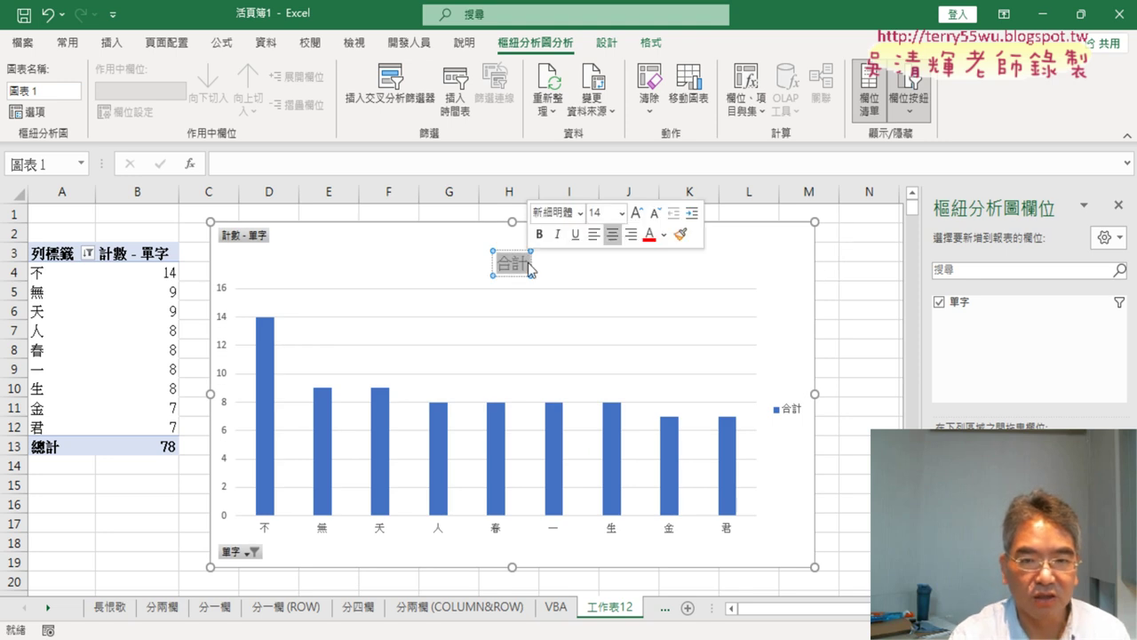
{"action": "key", "text": "Delete"}
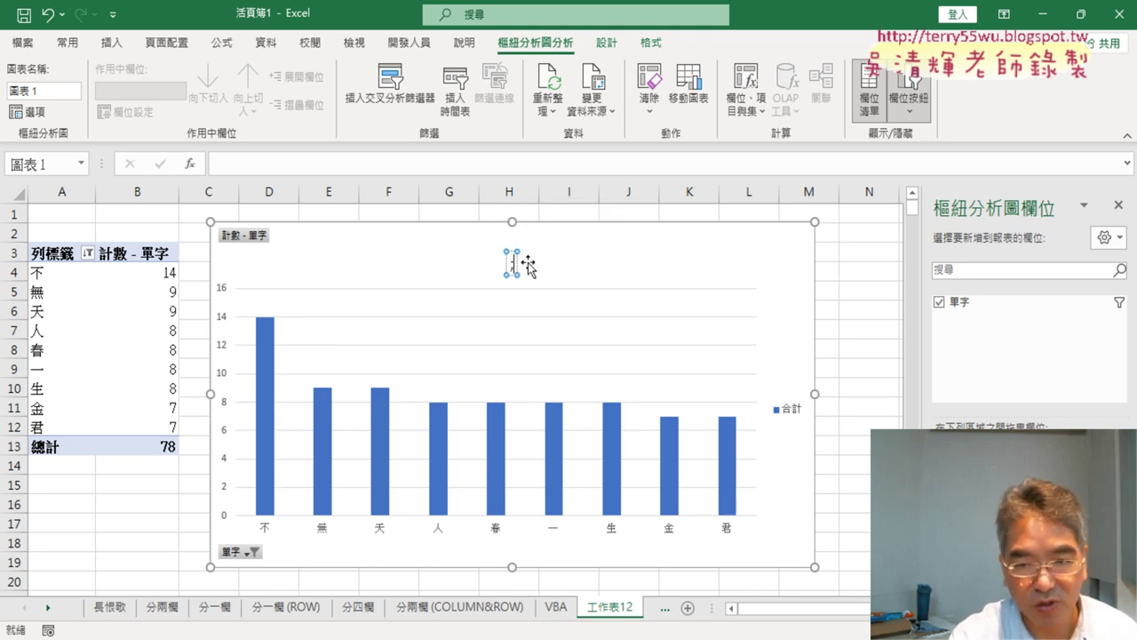
{"action": "type", "text": ".9"}
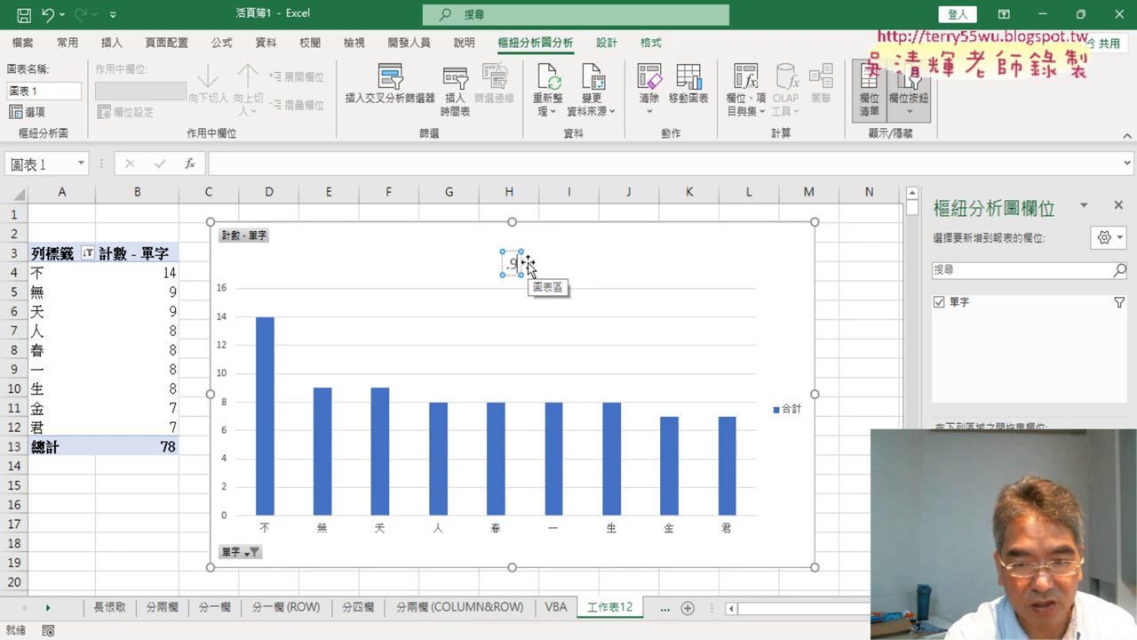
{"action": "key", "text": "BackSpace"}
{"action": "key", "text": "BackSpace"}
{"action": "type", "text": ".9"}
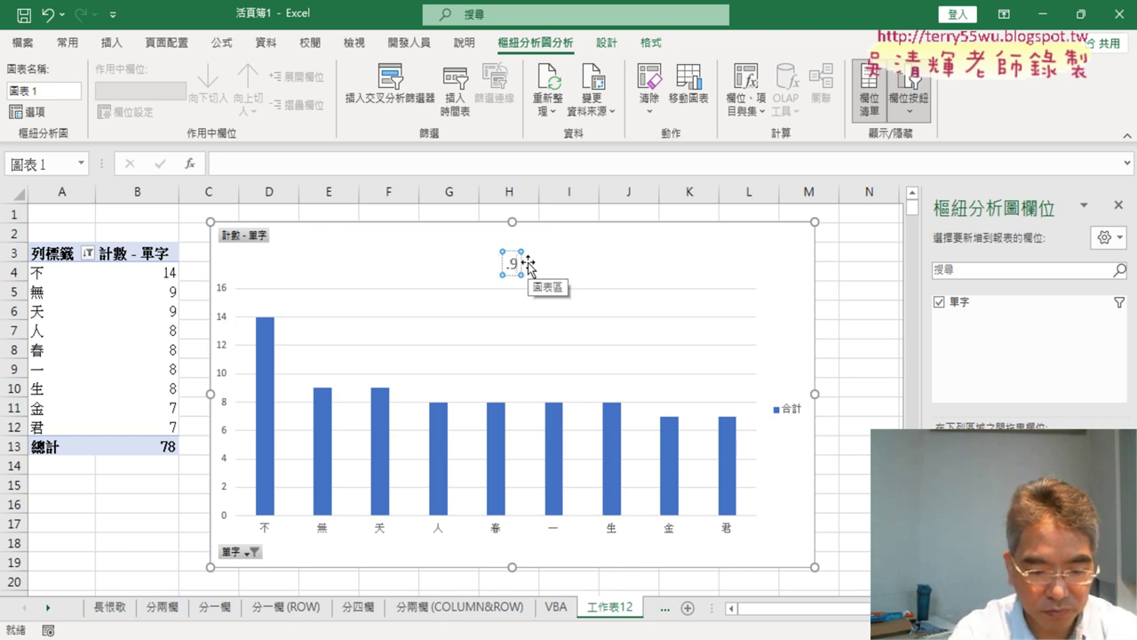
{"action": "key", "text": "BackSpace"}
{"action": "key", "text": "BackSpace"}
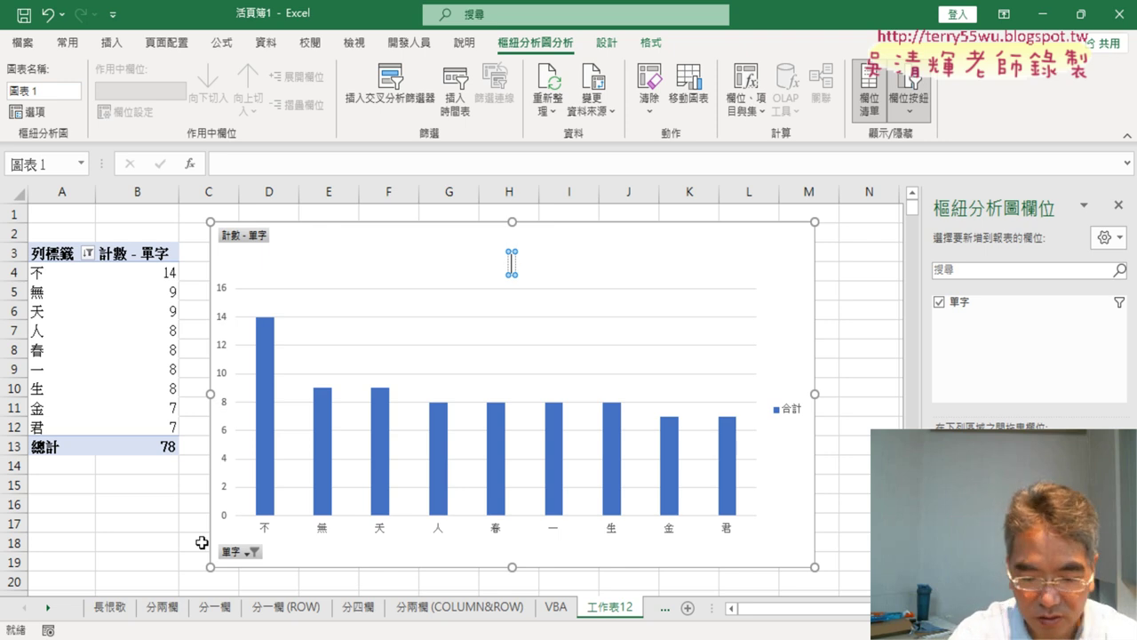
{"action": "type", "text": "ㄔㄣ"}
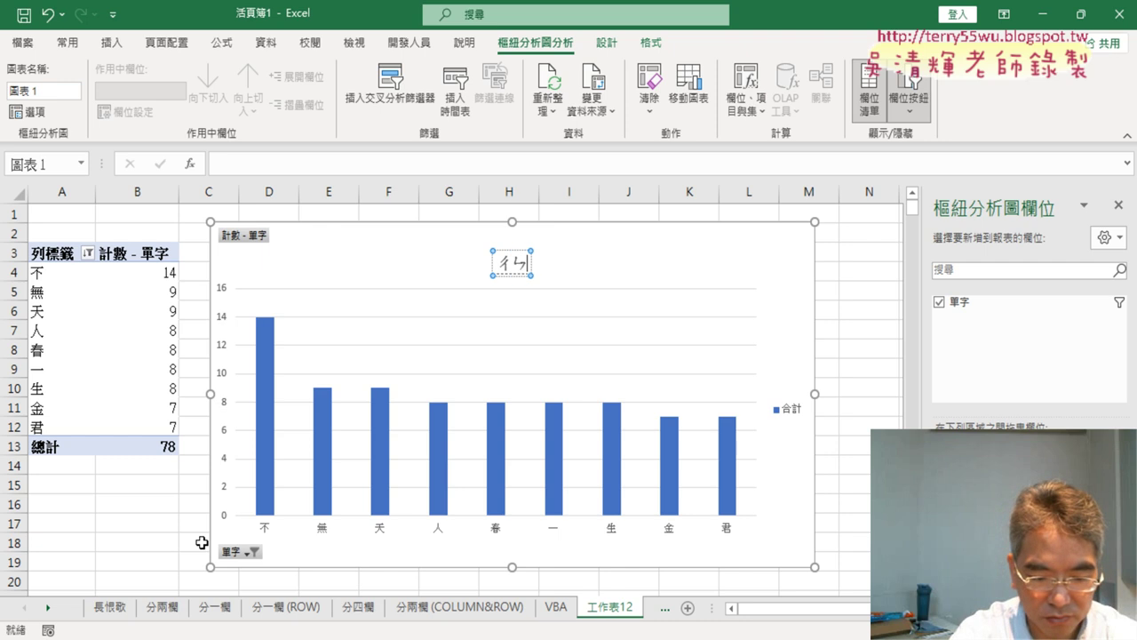
{"action": "type", "text": "陳ㄏㄣ恨ㄍㄜ歌"}
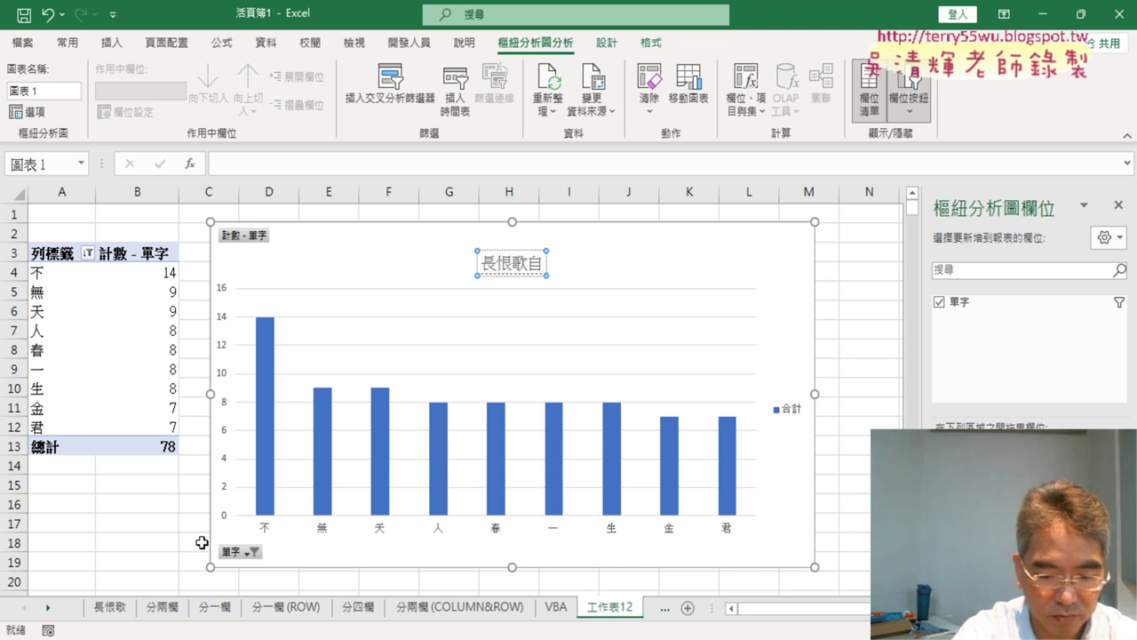
{"action": "type", "text": "自頻"}
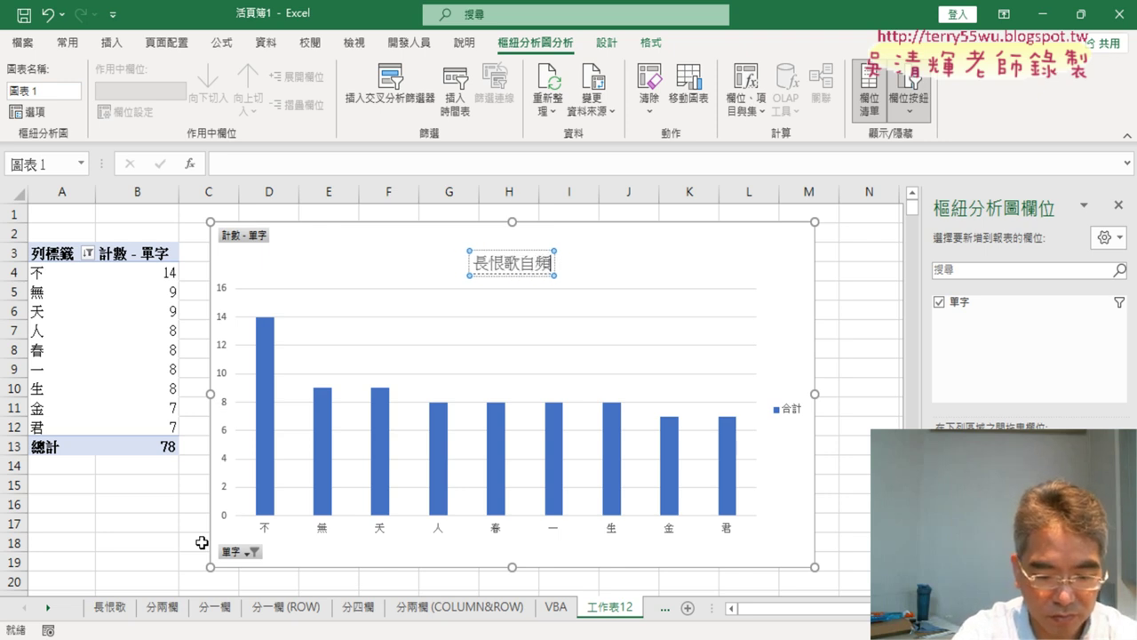
{"action": "type", "text": "分析"}
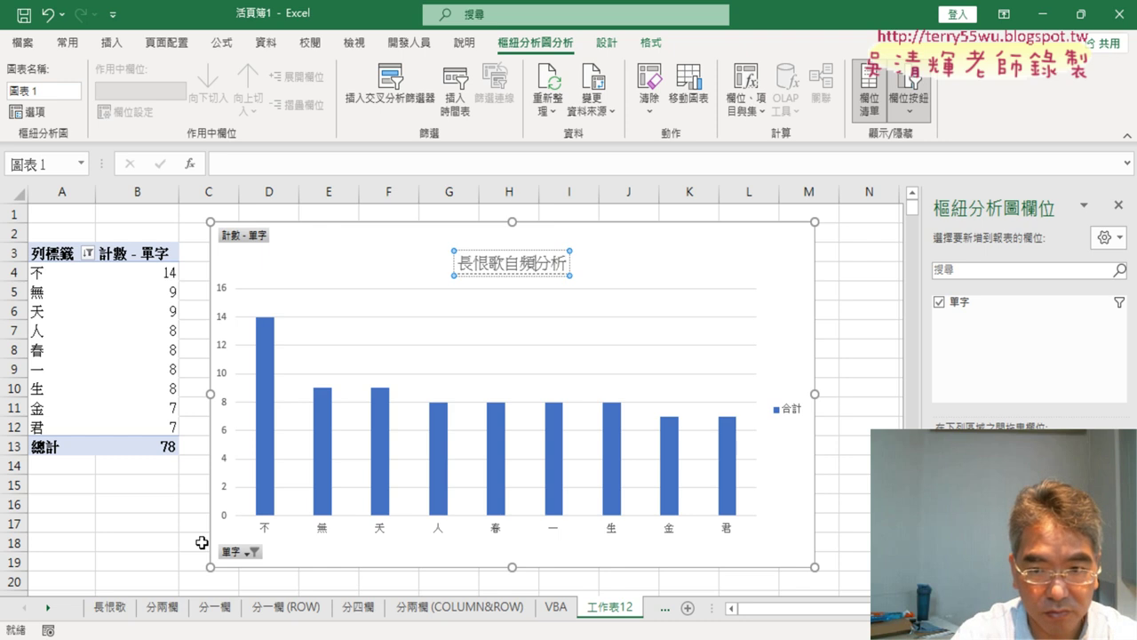
{"action": "key", "text": "Down"}
{"action": "key", "text": "Down"}
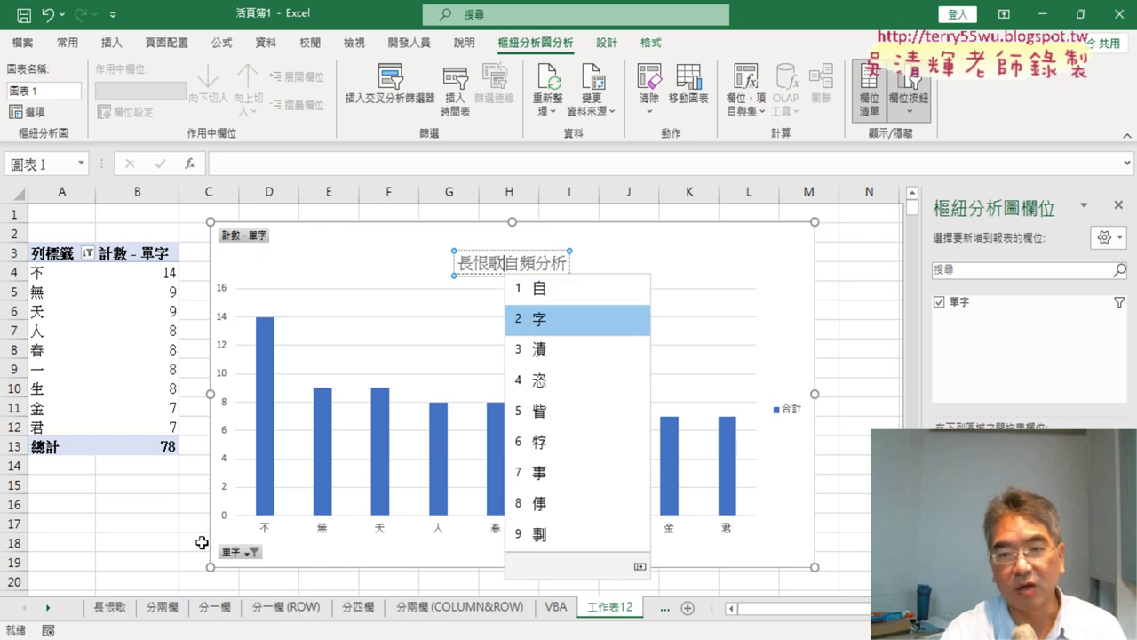
{"action": "key", "text": "Return"}
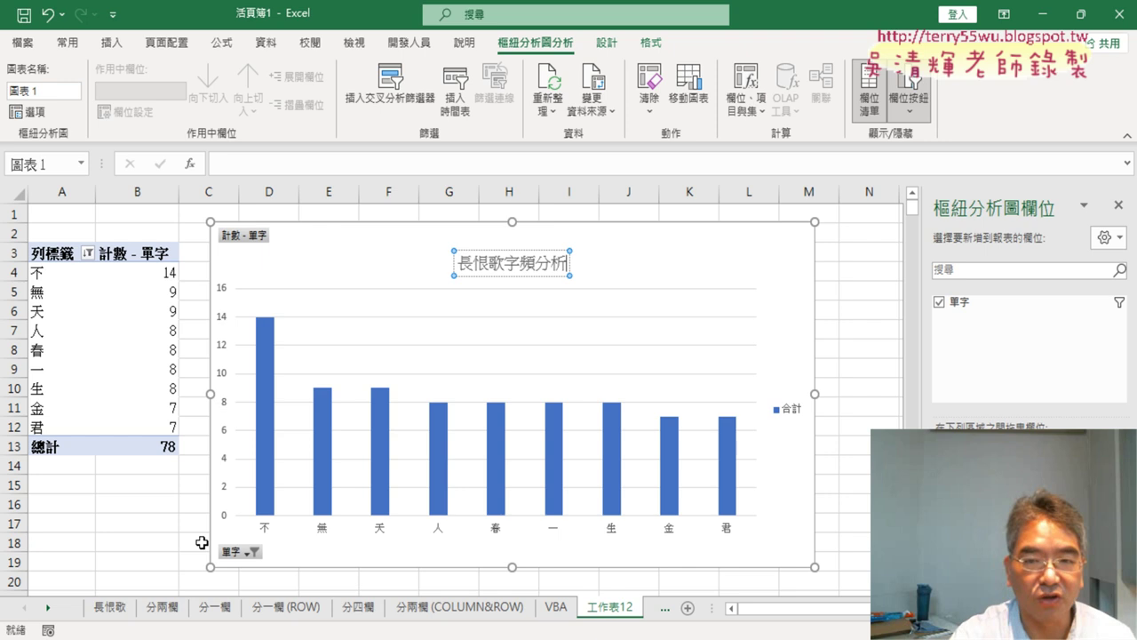
{"action": "left_click", "coordinate": [525, 250]}
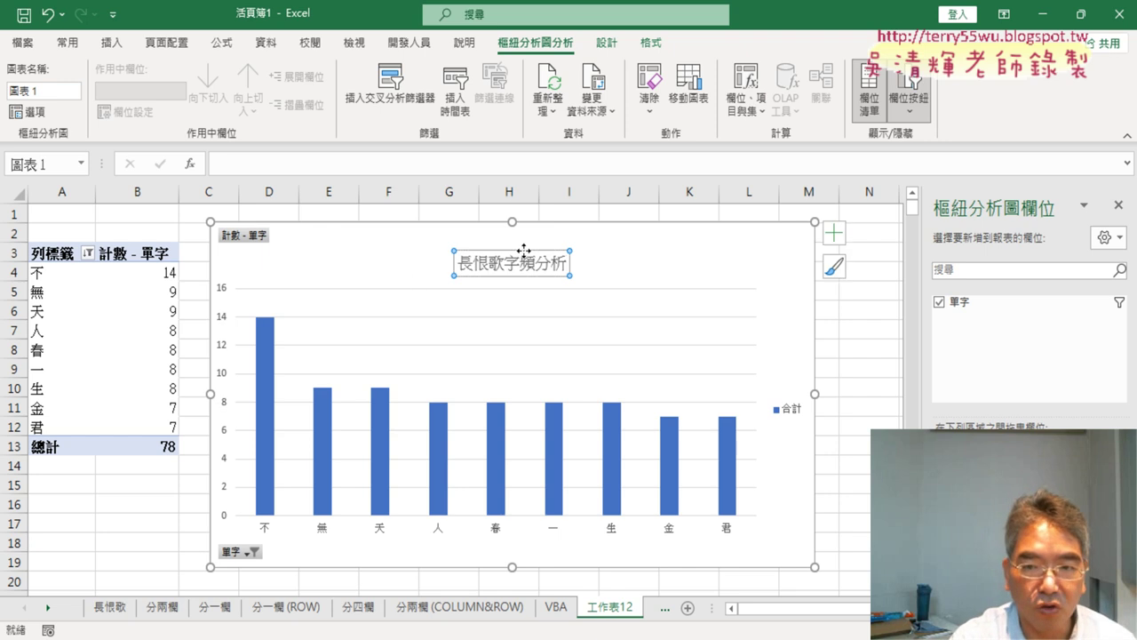
Format the chart title red, bold and 18-point
{"action": "left_click", "coordinate": [67, 42]}
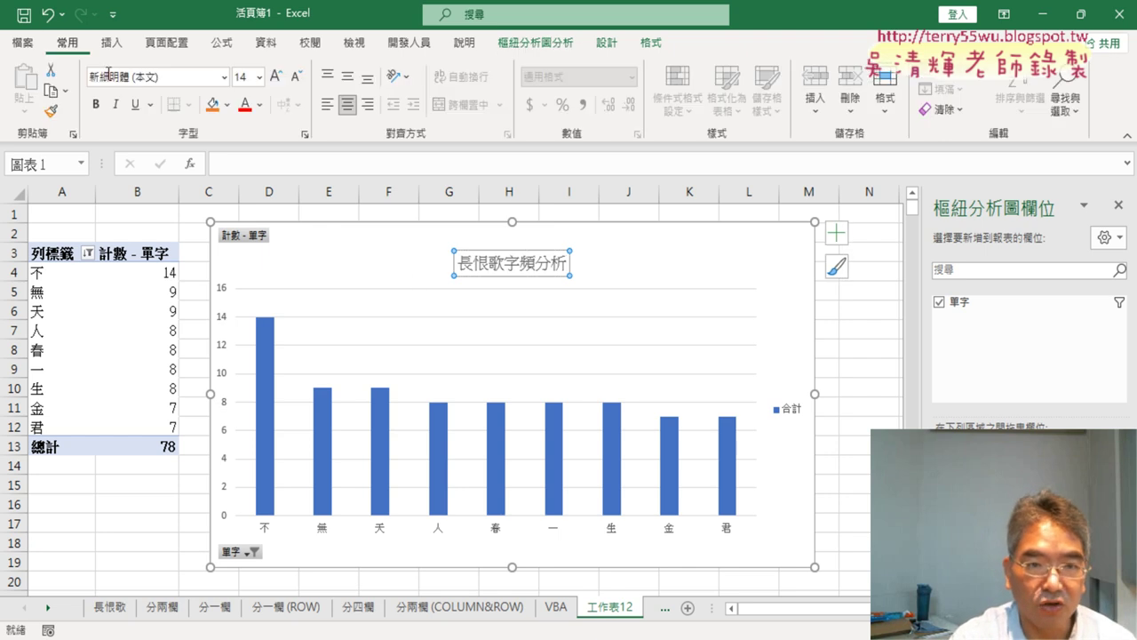
{"action": "left_click", "coordinate": [245, 105]}
{"action": "left_click", "coordinate": [96, 104]}
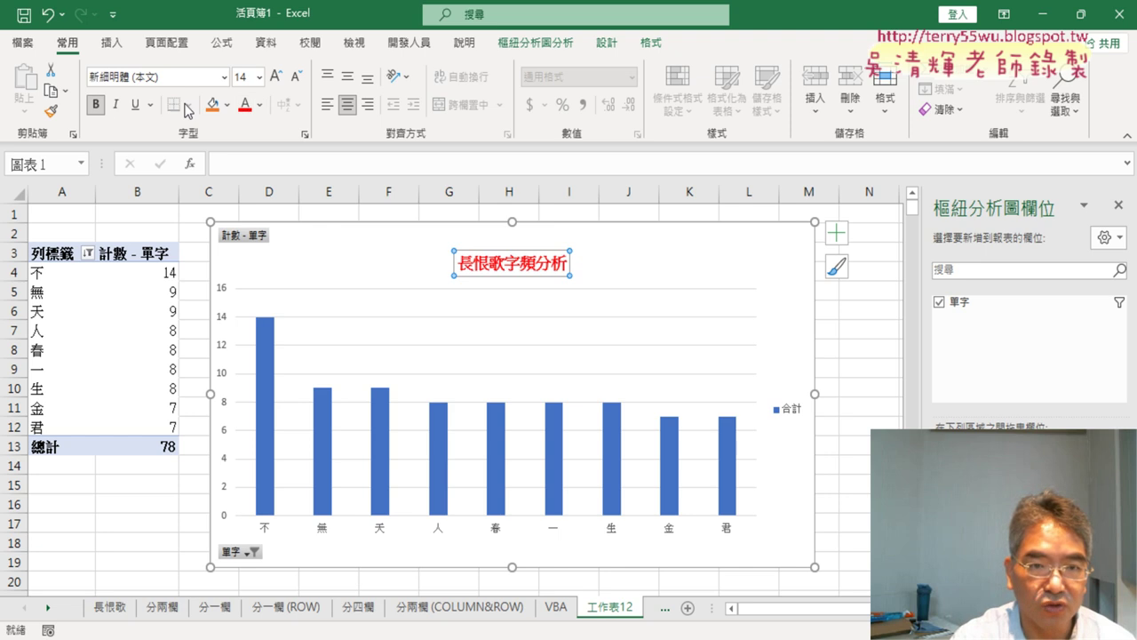
{"action": "left_click", "coordinate": [259, 77]}
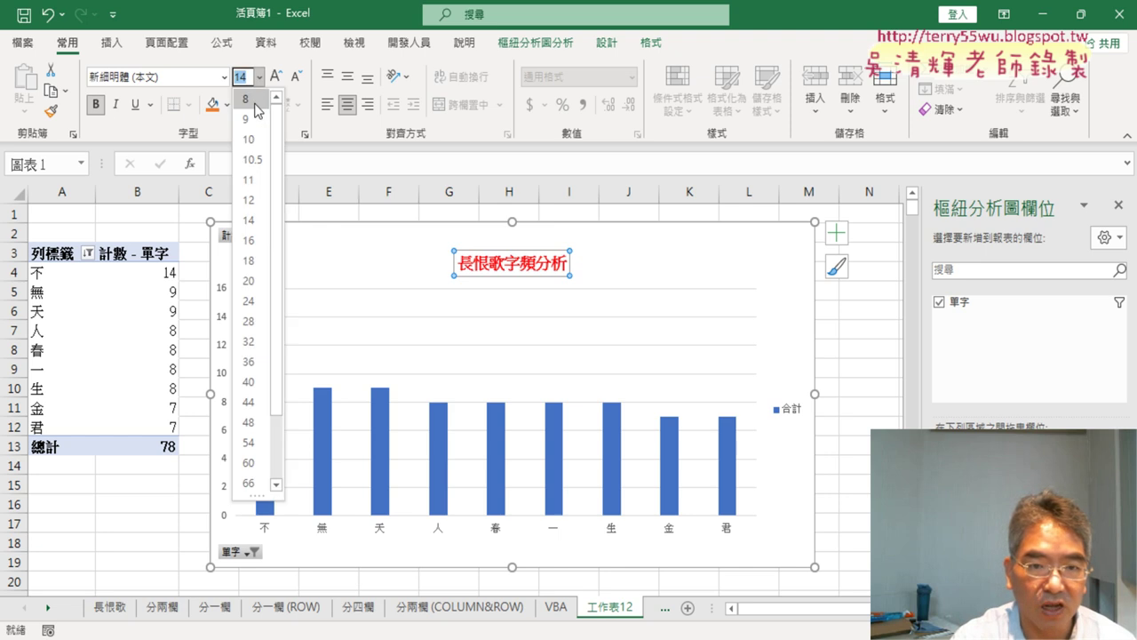
{"action": "left_click", "coordinate": [249, 260]}
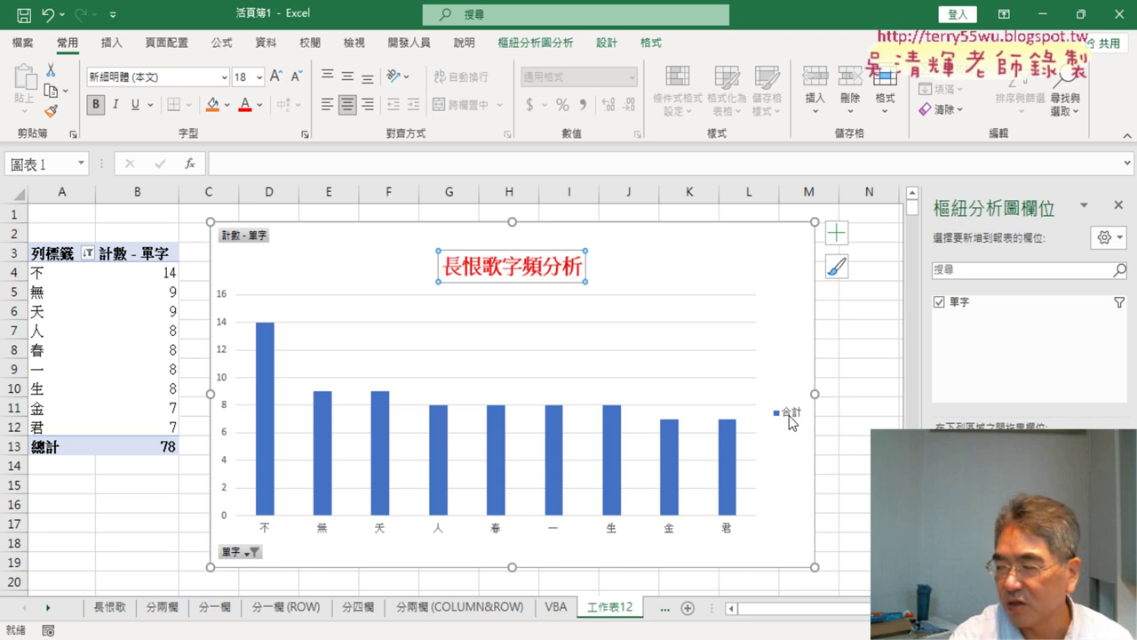
Delete the 合計 legend from the 長恨歌字頻分析 column chart
{"action": "left_click", "coordinate": [792, 421]}
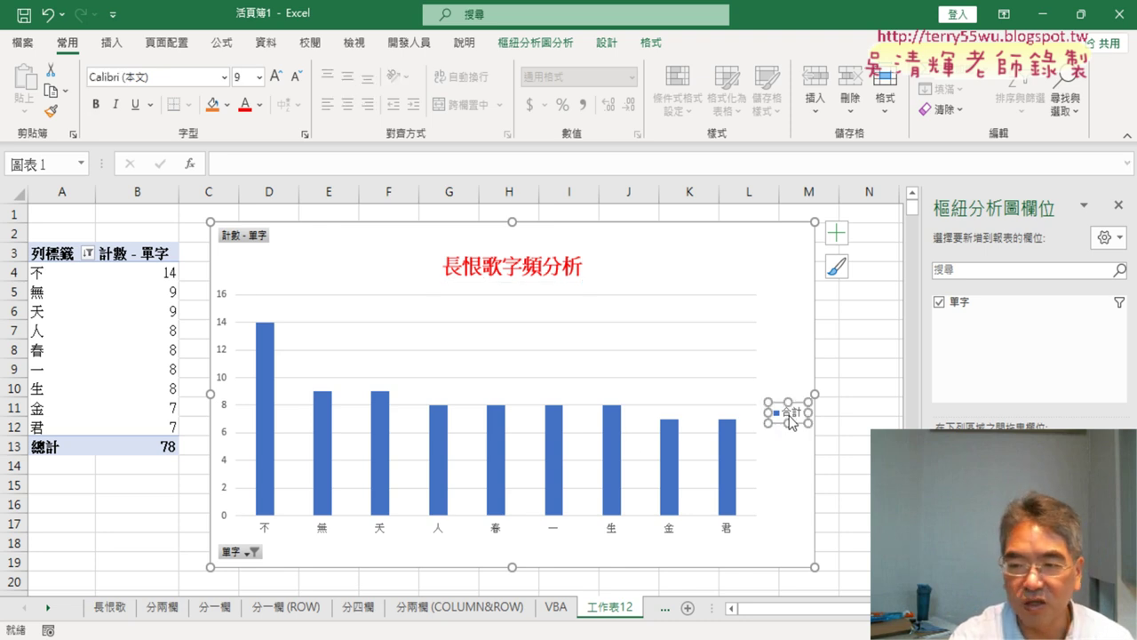
{"action": "key", "text": "Delete"}
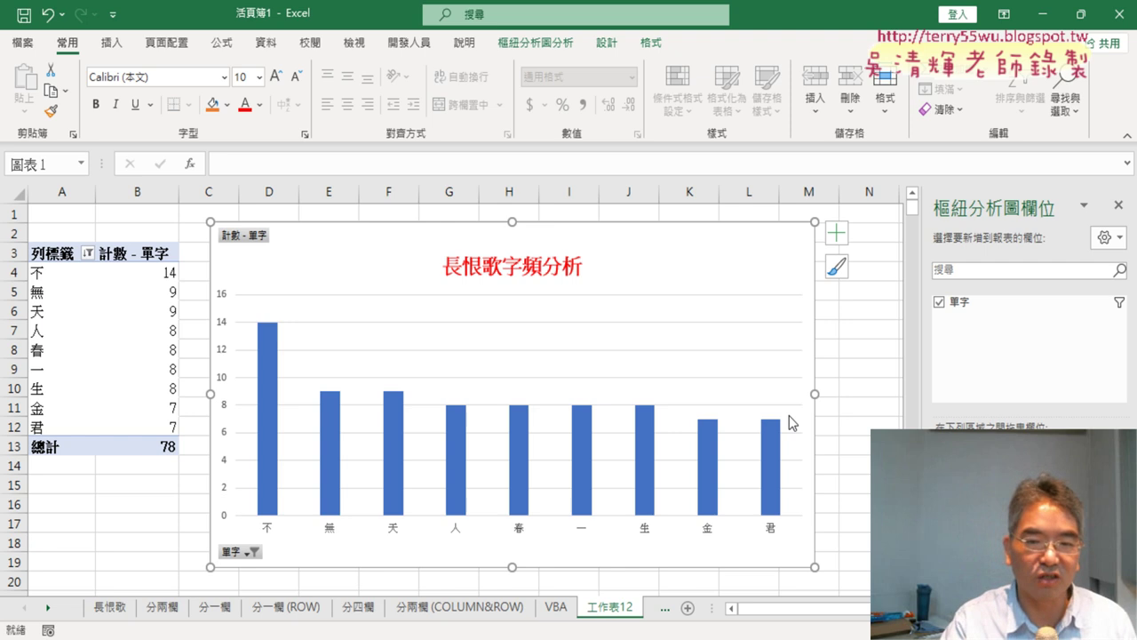
{"action": "left_click", "coordinate": [40, 273]}
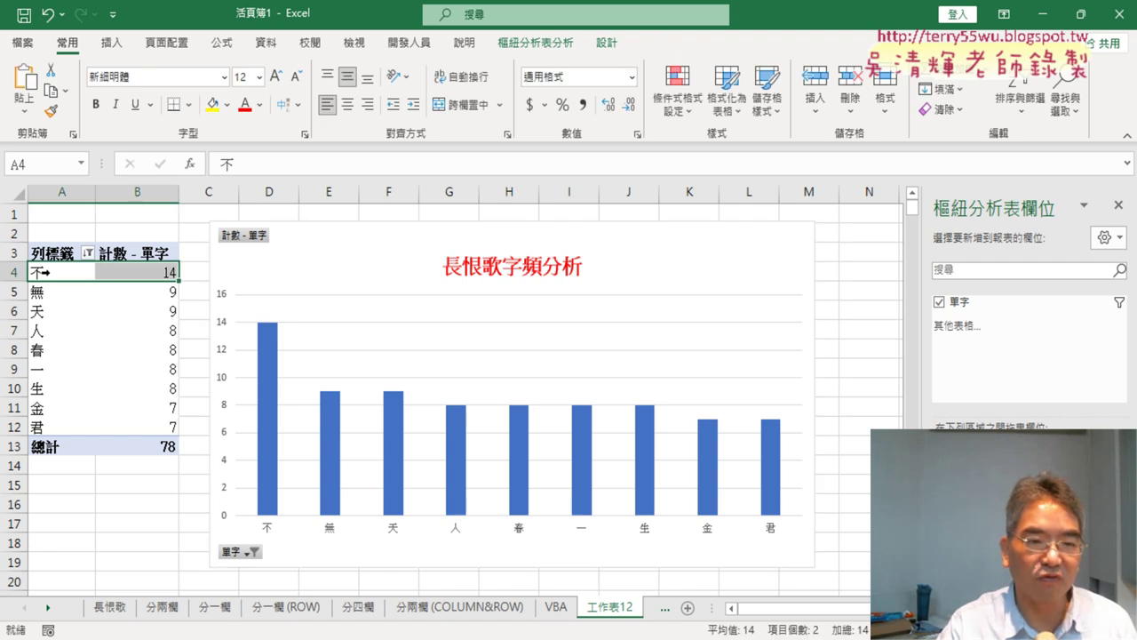
{"action": "left_click", "coordinate": [71, 273]}
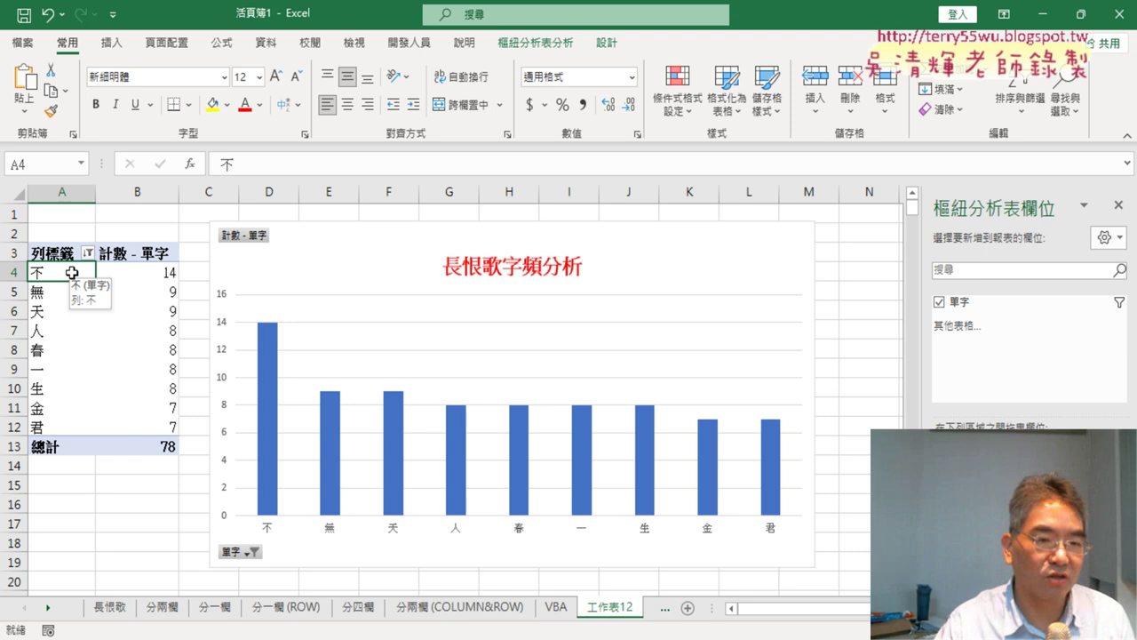
Go to the 分一欄 sheet of numbered poem lines and select cell B1
{"action": "left_click", "coordinate": [214, 607]}
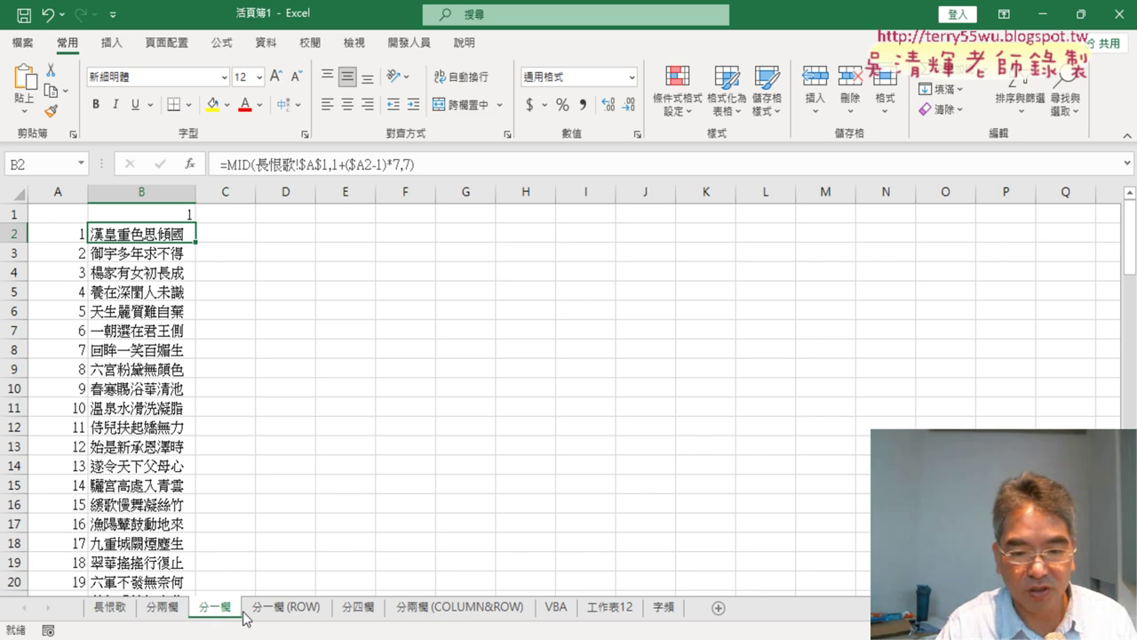
{"action": "left_click", "coordinate": [281, 611]}
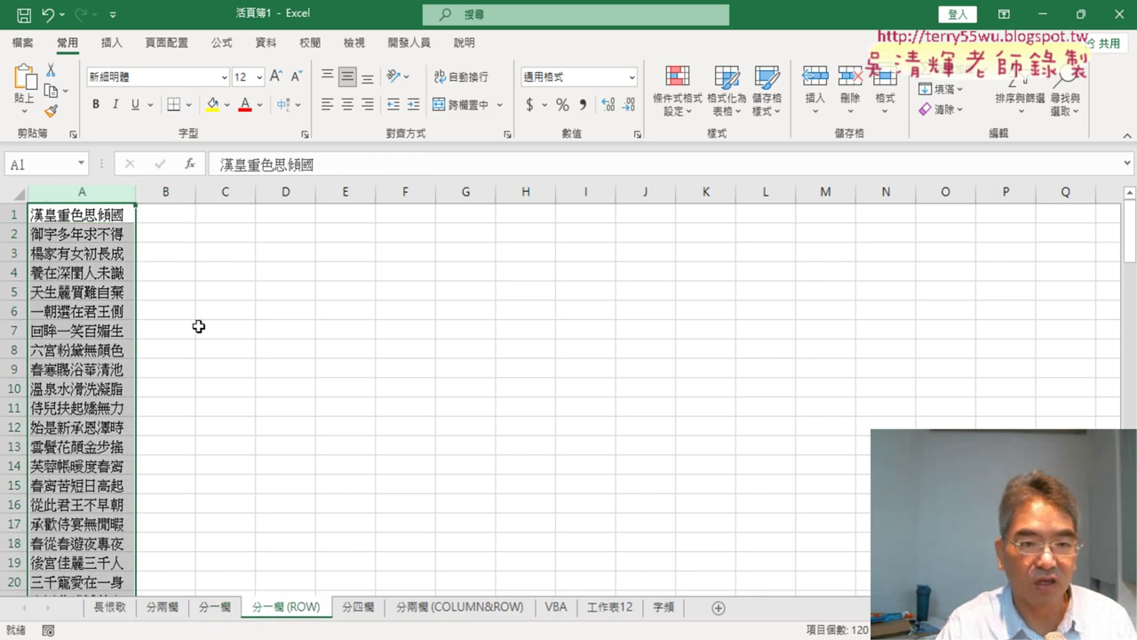
{"action": "left_click", "coordinate": [116, 214]}
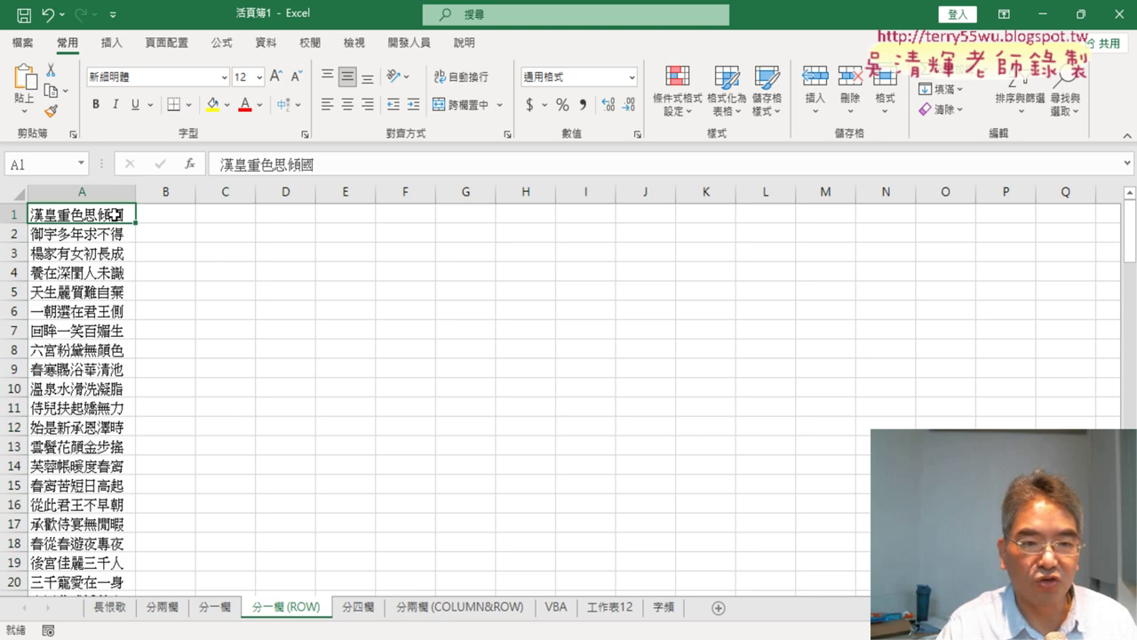
{"action": "left_click", "coordinate": [265, 42]}
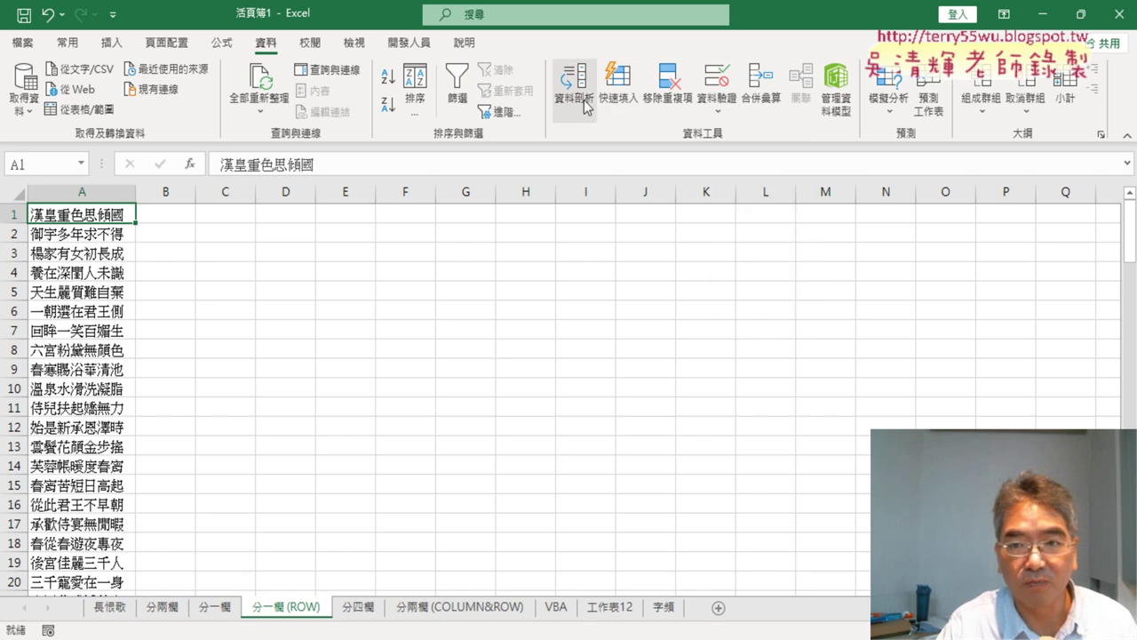
{"action": "left_click", "coordinate": [216, 609]}
{"action": "left_click", "coordinate": [168, 215]}
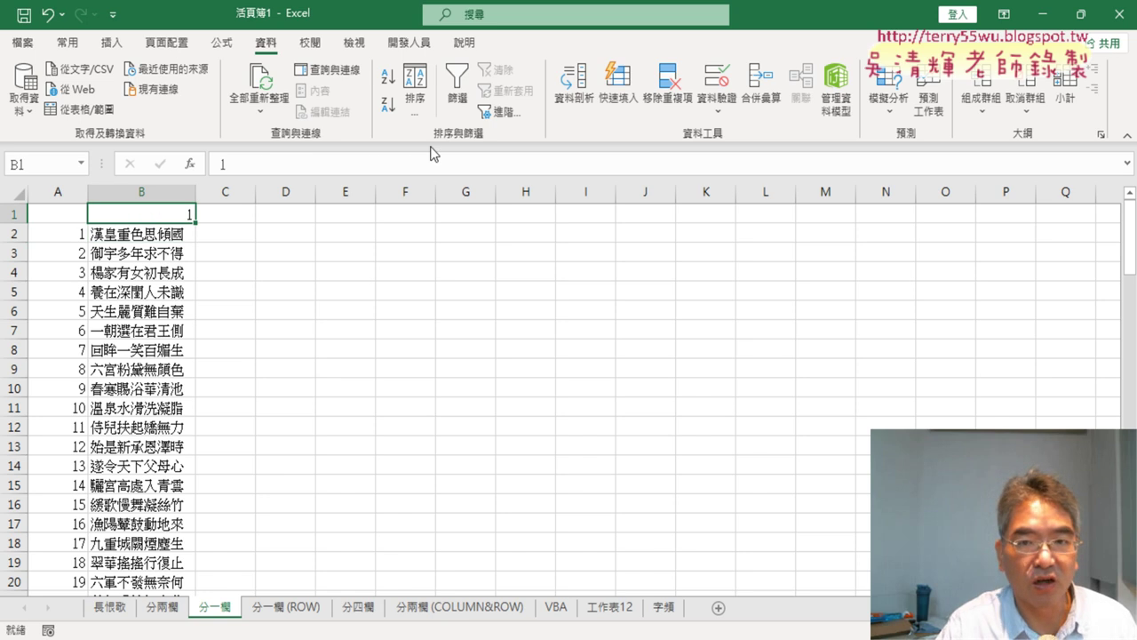
Filter column B to lines containing 不, then turn filtering off and open the 字頻 sheet
{"action": "left_click", "coordinate": [457, 85]}
{"action": "left_click", "coordinate": [188, 214]}
{"action": "mouse_move", "coordinate": [120, 375]}
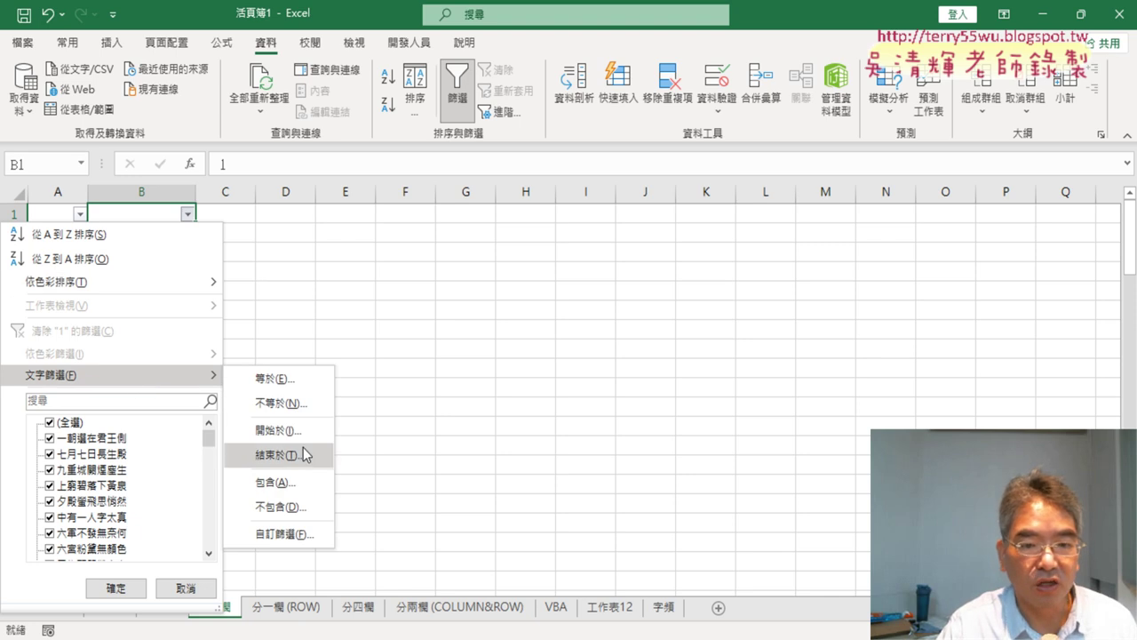
{"action": "left_click", "coordinate": [275, 483]}
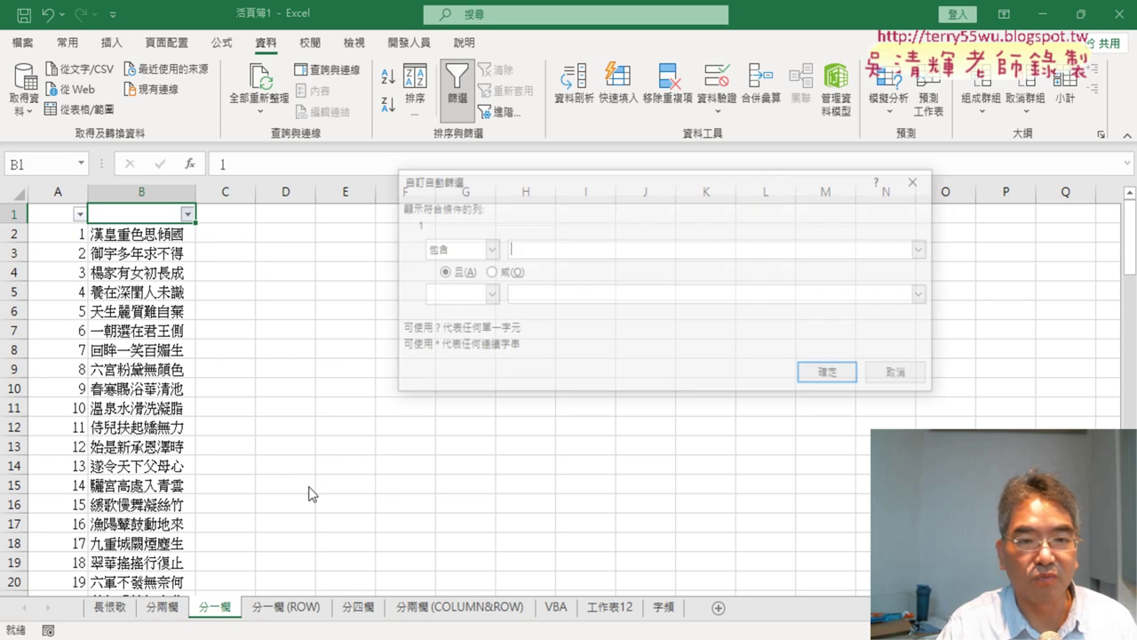
{"action": "type", "text": "不"}
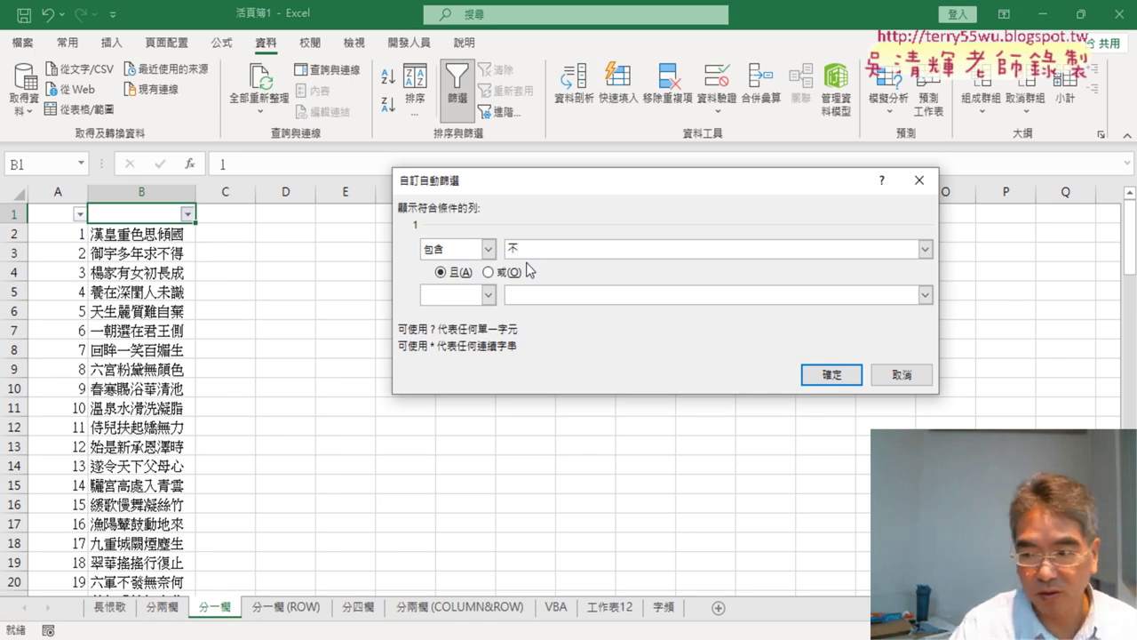
{"action": "left_click", "coordinate": [815, 376]}
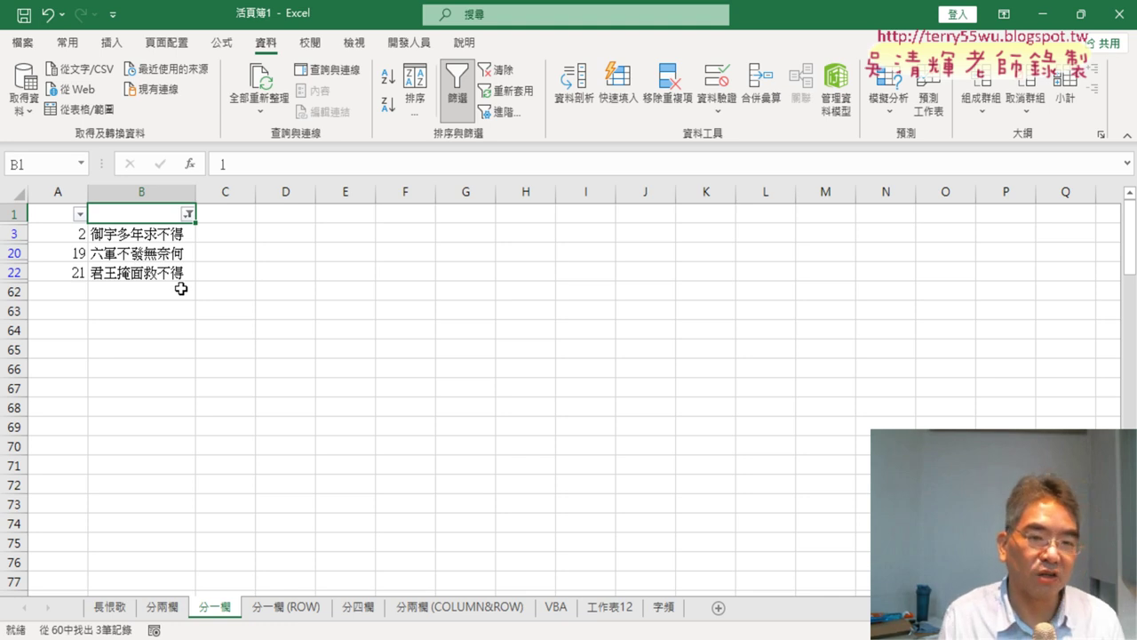
{"action": "left_click", "coordinate": [459, 98]}
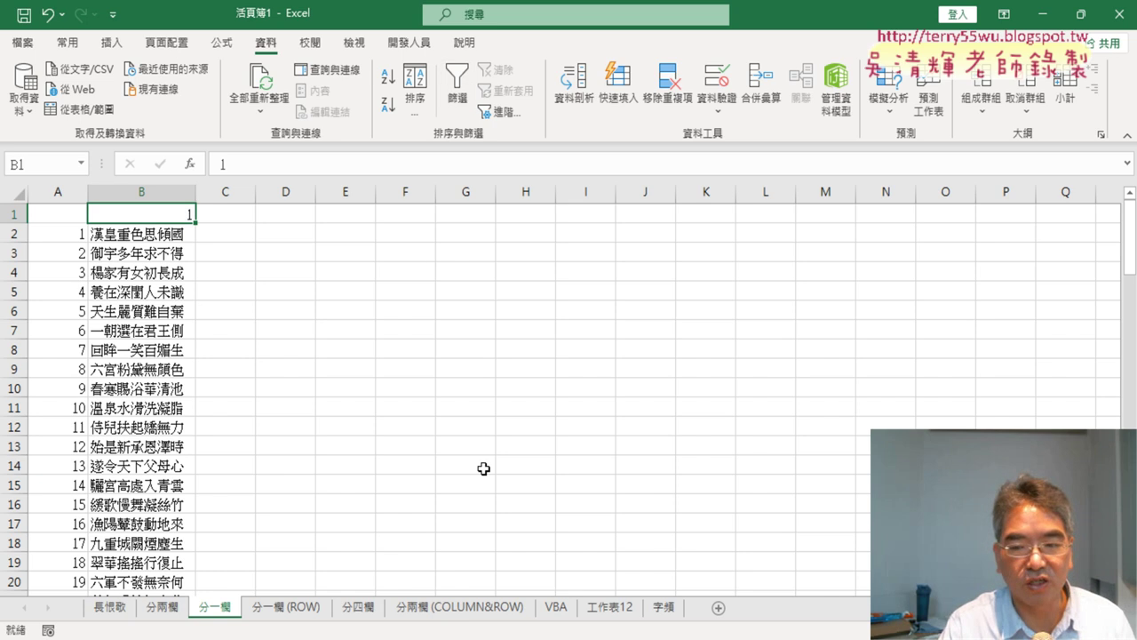
{"action": "left_click", "coordinate": [662, 611]}
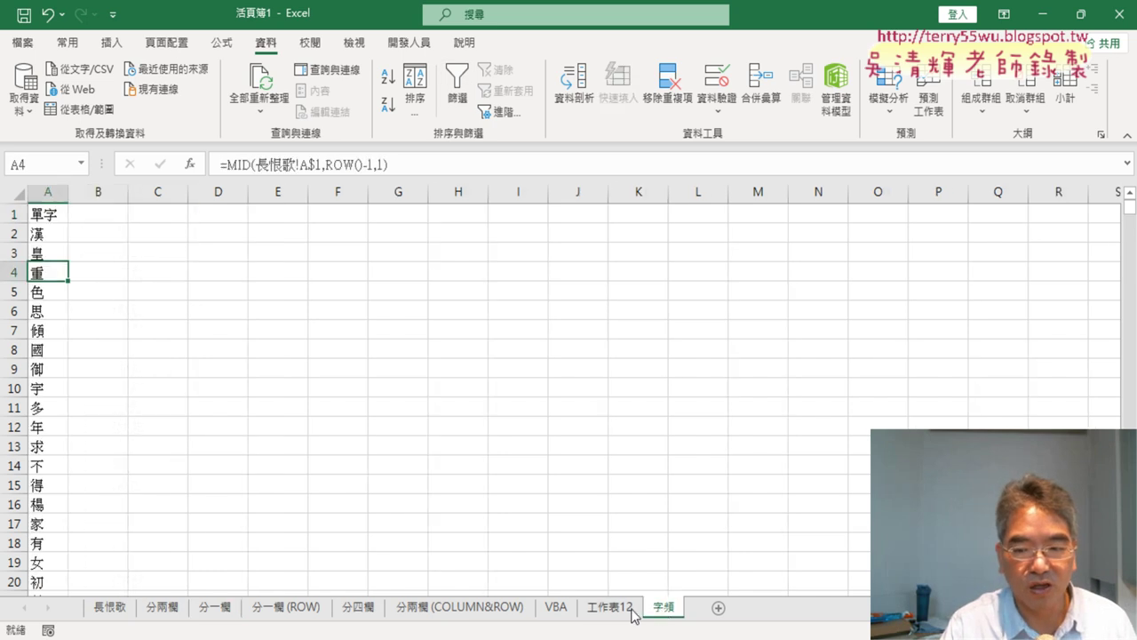
Rename the 工作表12 sheet to 樞紐分析表
{"action": "left_click", "coordinate": [620, 608]}
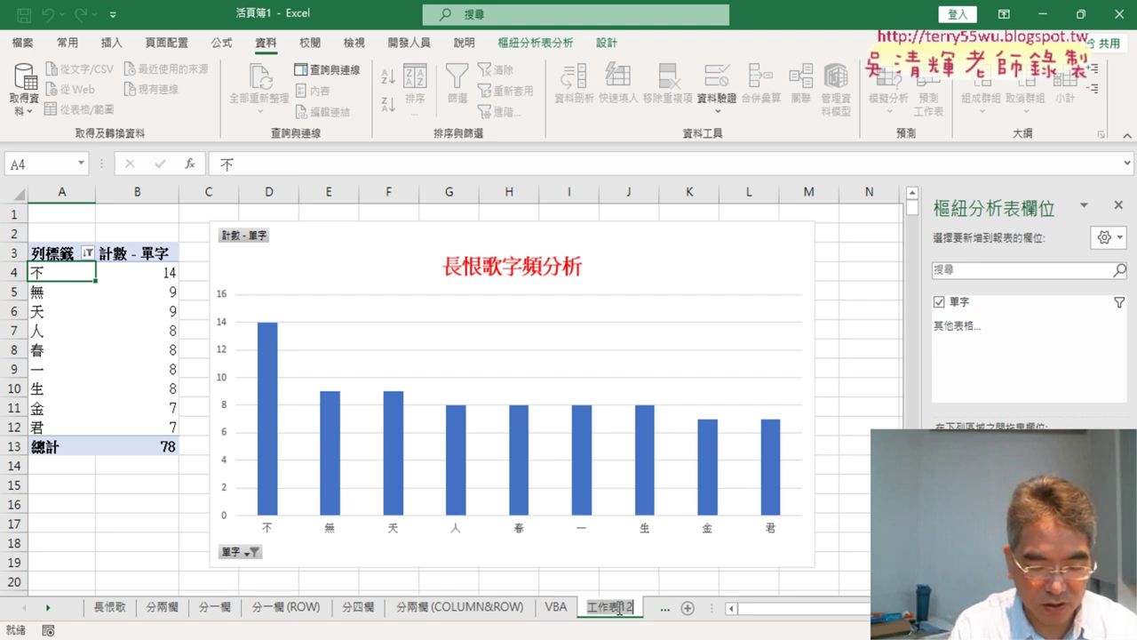
{"action": "type", "text": "ㄕㄨ"}
{"action": "type", "text": "樞紐分ㄒㄧ"}
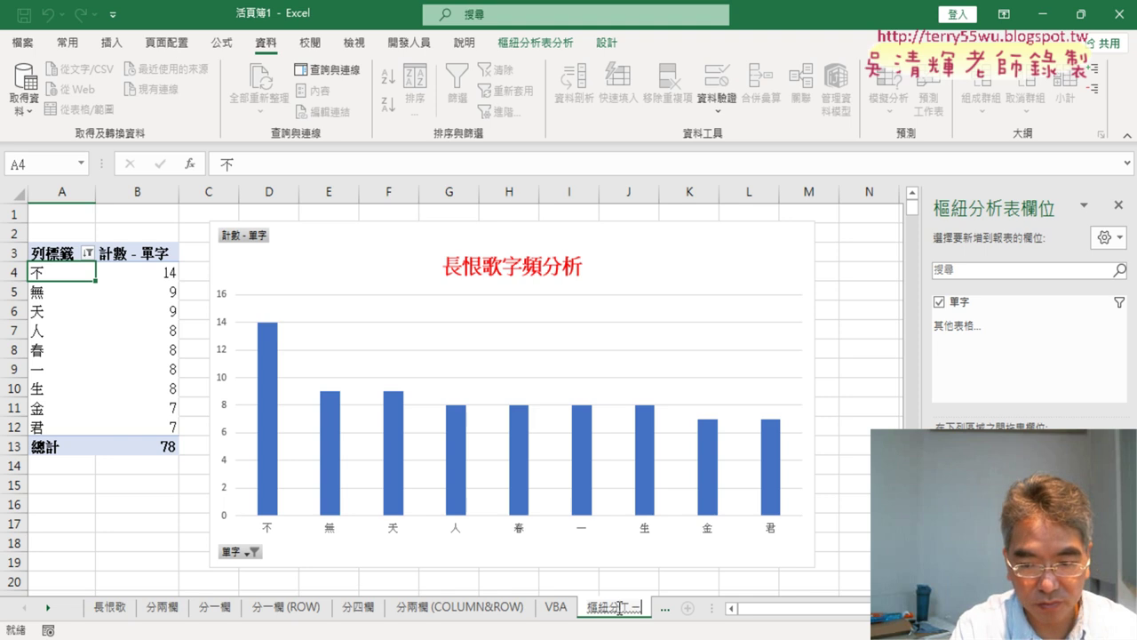
{"action": "key", "text": "BackSpace"}
{"action": "key", "text": "BackSpace"}
{"action": "key", "text": "BackSpace"}
{"action": "type", "text": "分析表"}
{"action": "key", "text": "Return"}
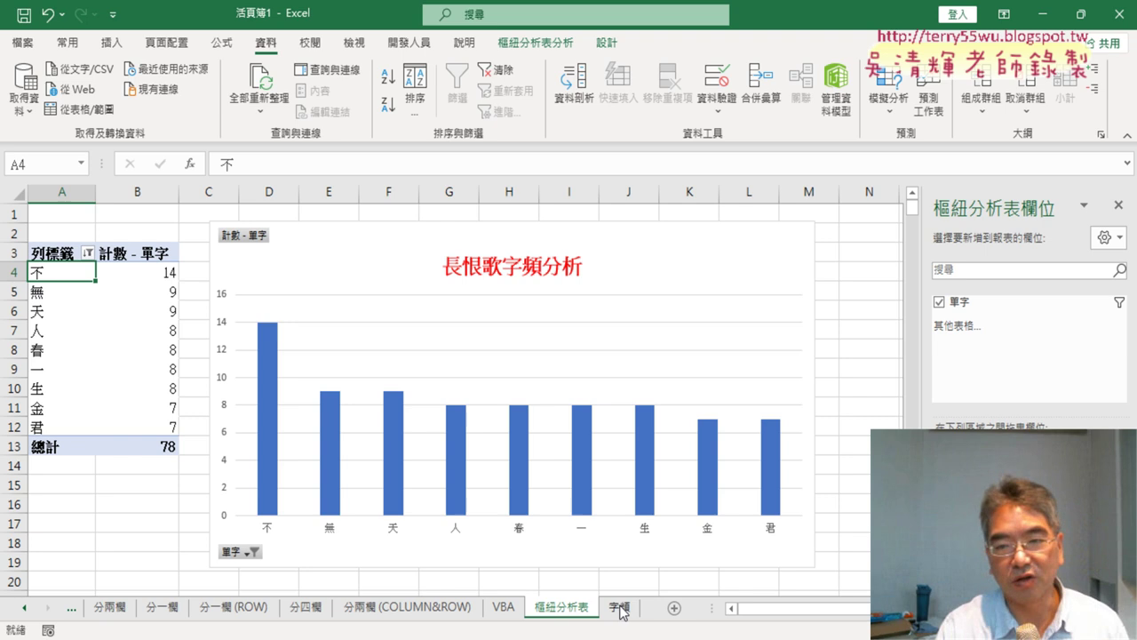
Return to the 字頻 sheet and select cell A2, the first character
{"action": "left_click", "coordinate": [619, 612]}
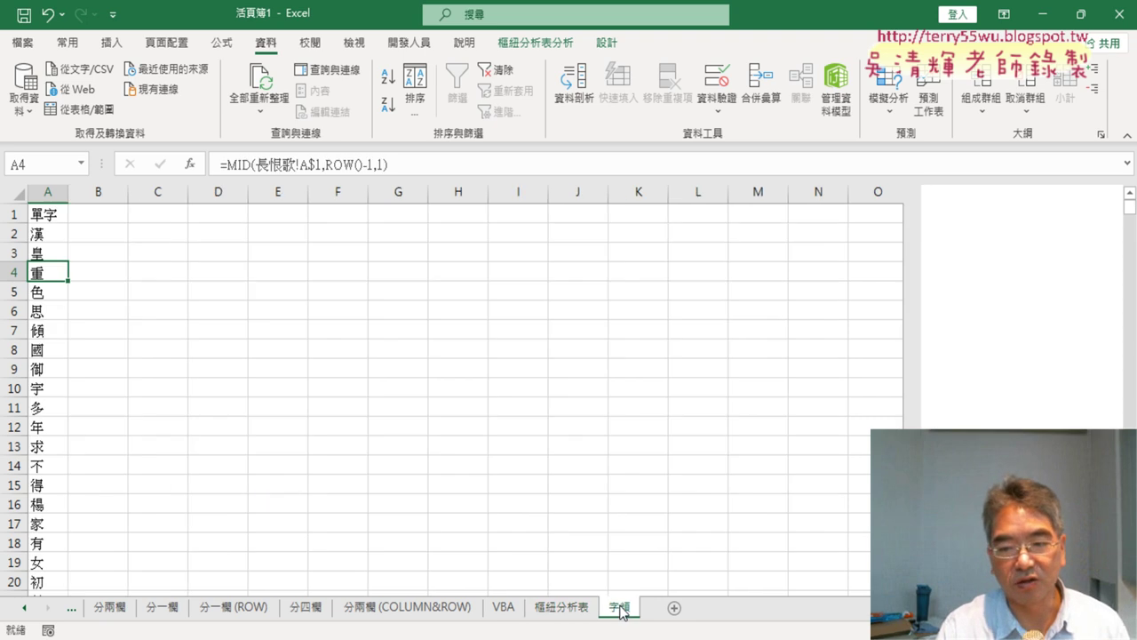
{"action": "left_click", "coordinate": [567, 611]}
{"action": "left_click", "coordinate": [619, 612]}
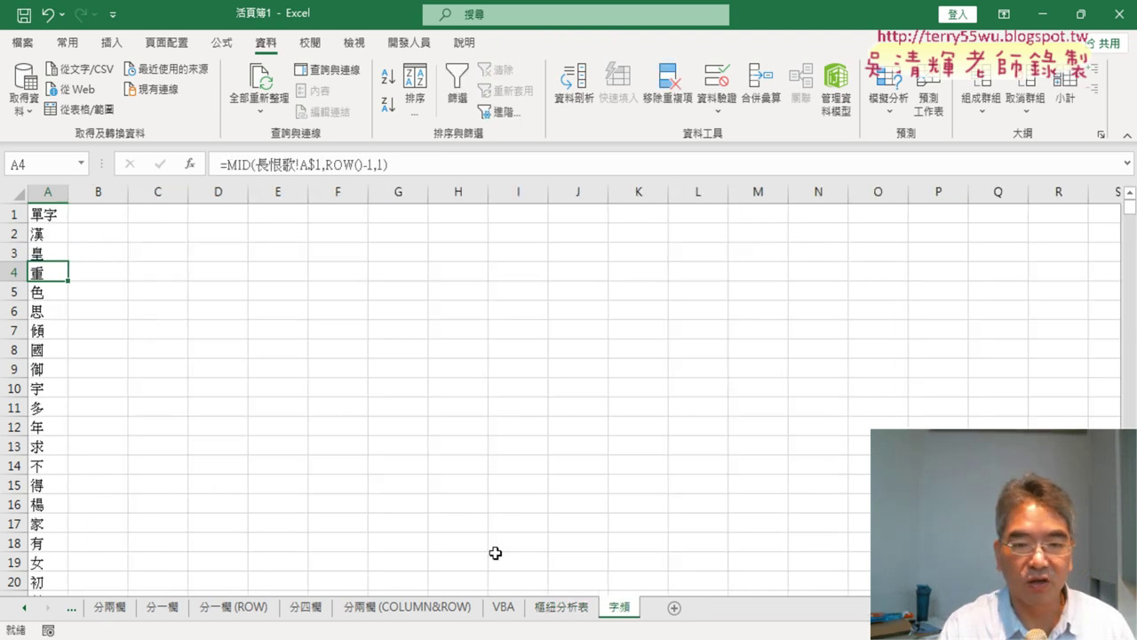
{"action": "left_click", "coordinate": [58, 235]}
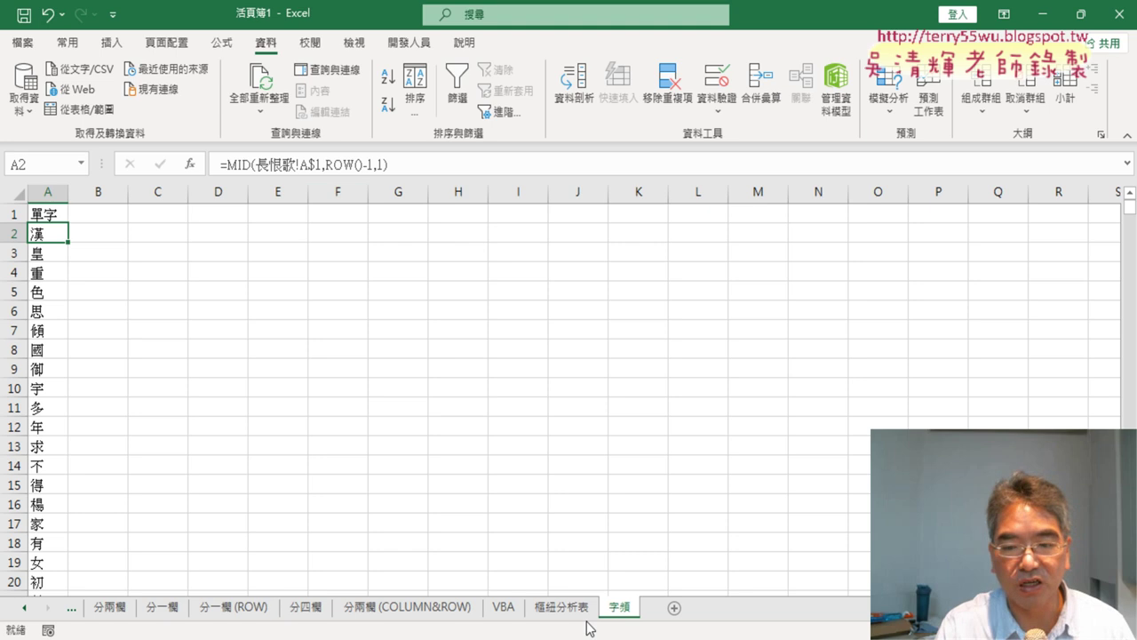
{"action": "left_click", "coordinate": [114, 43]}
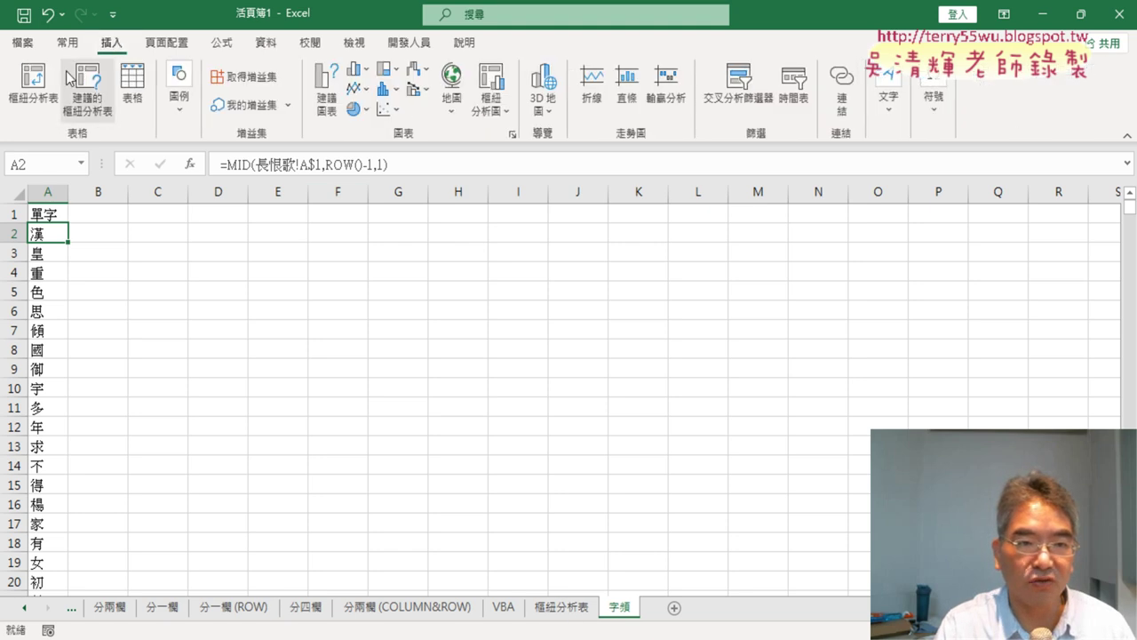
On the 樞紐分析表 sheet, inspect the row labels' Greater Than Or Equal To value filter without changing it
{"action": "left_click", "coordinate": [563, 607]}
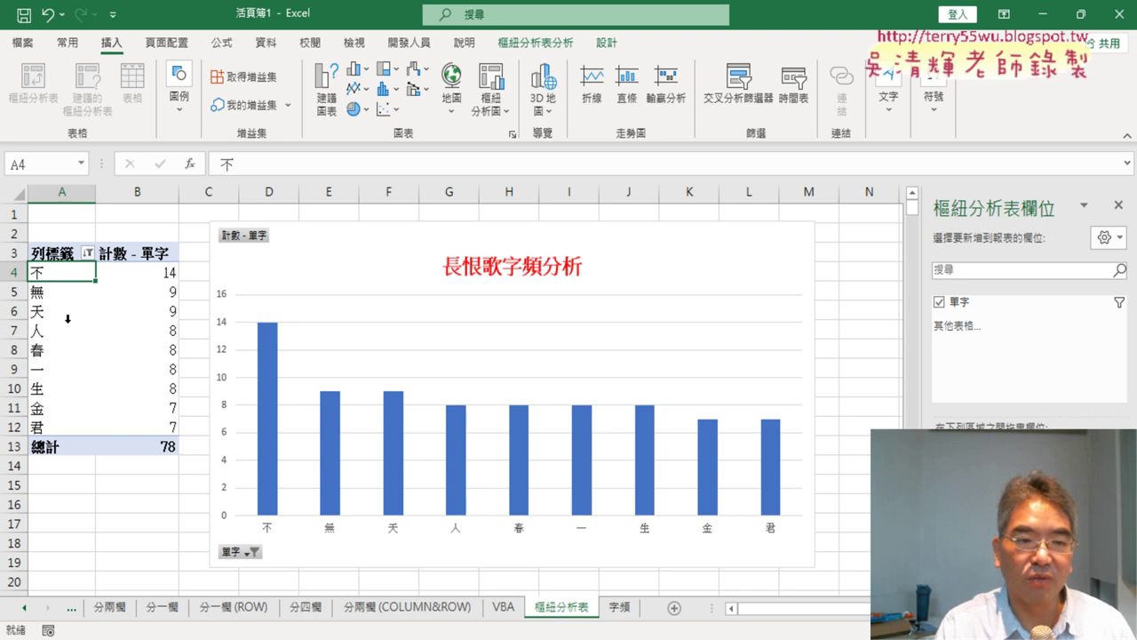
{"action": "left_click", "coordinate": [91, 254]}
{"action": "mouse_move", "coordinate": [120, 393]}
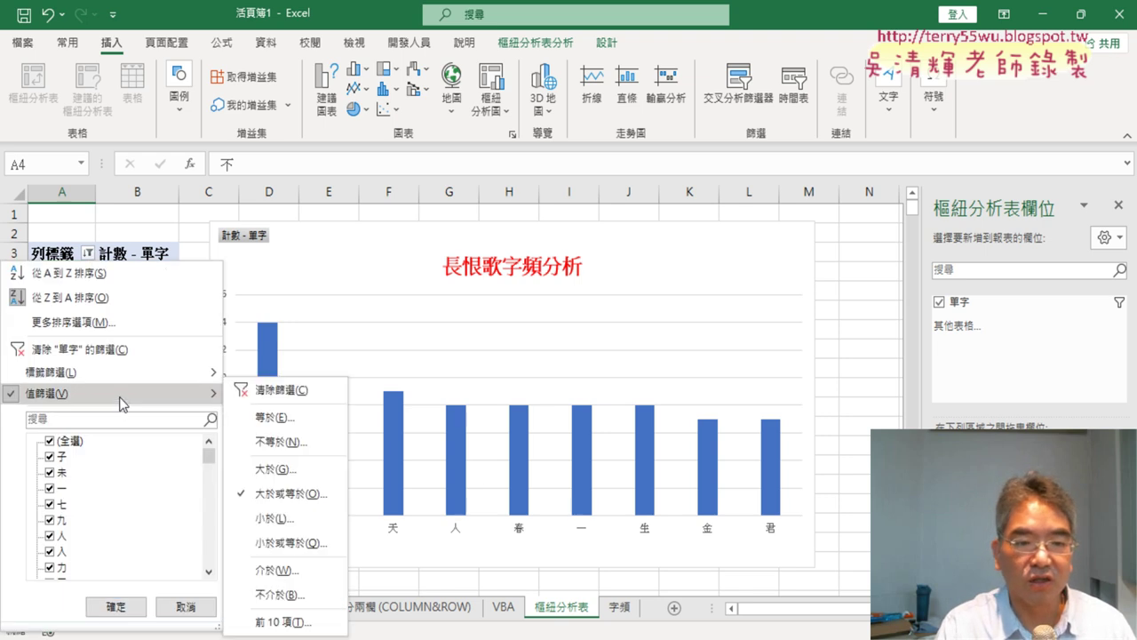
{"action": "left_click", "coordinate": [296, 494]}
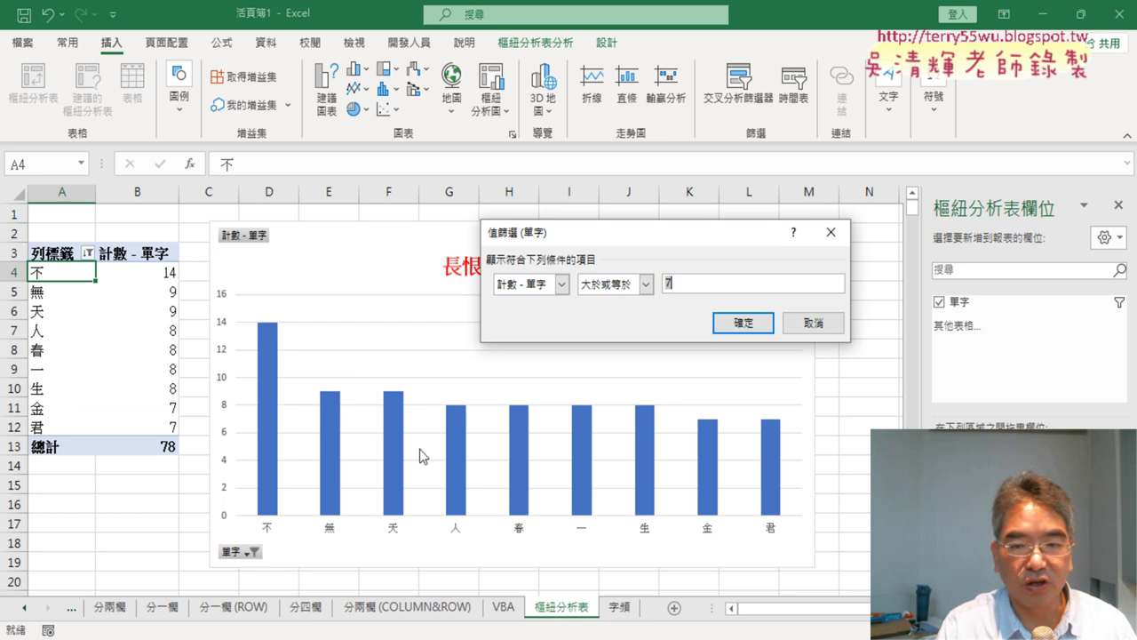
{"action": "left_click", "coordinate": [814, 325]}
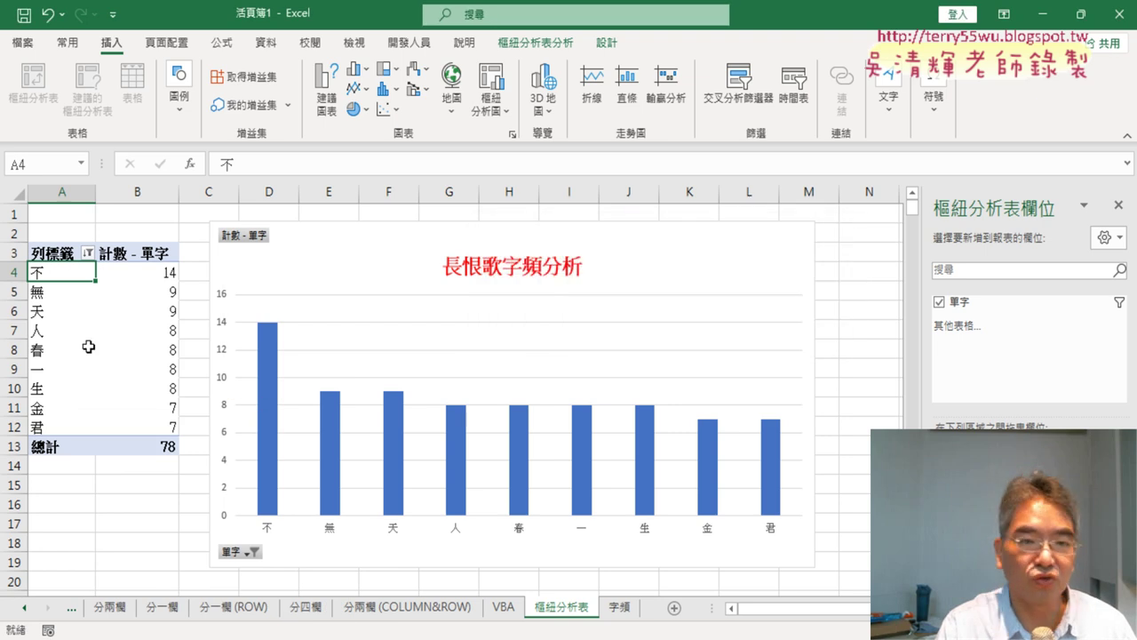
Select the count in B8 and glance at the column chart choices before dismissing them
{"action": "left_click", "coordinate": [120, 347]}
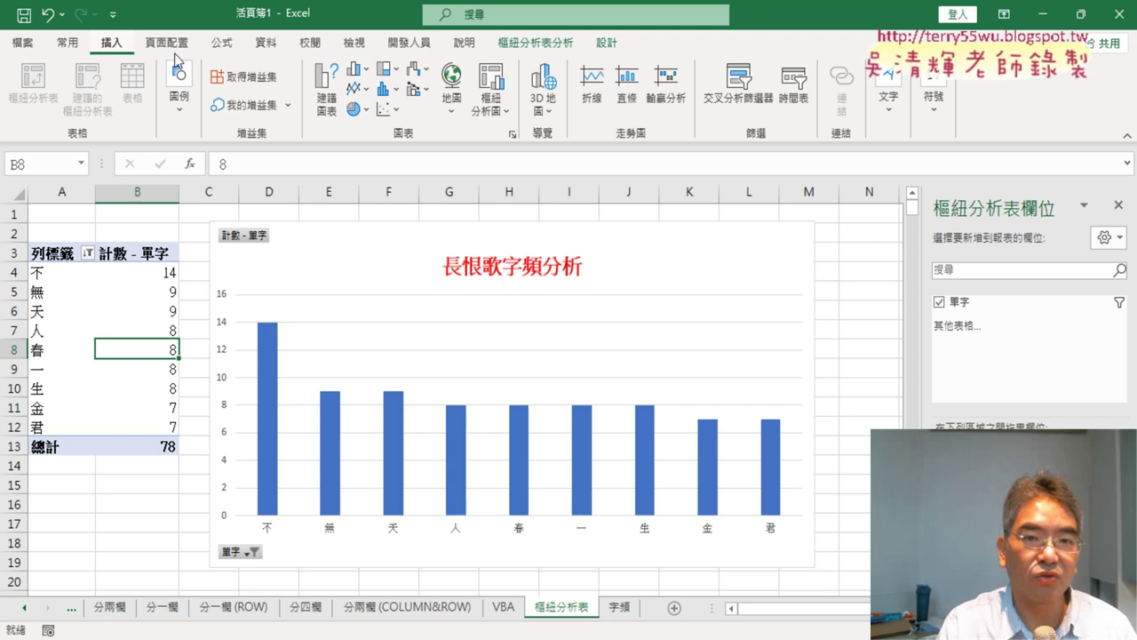
{"action": "left_click", "coordinate": [355, 69]}
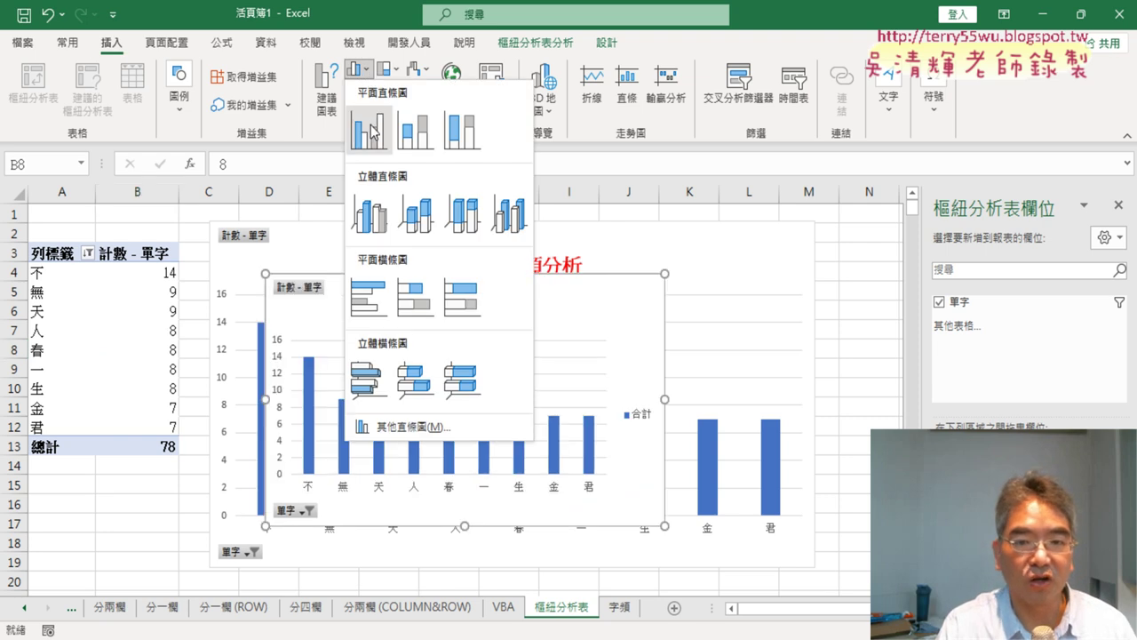
{"action": "left_click", "coordinate": [795, 270]}
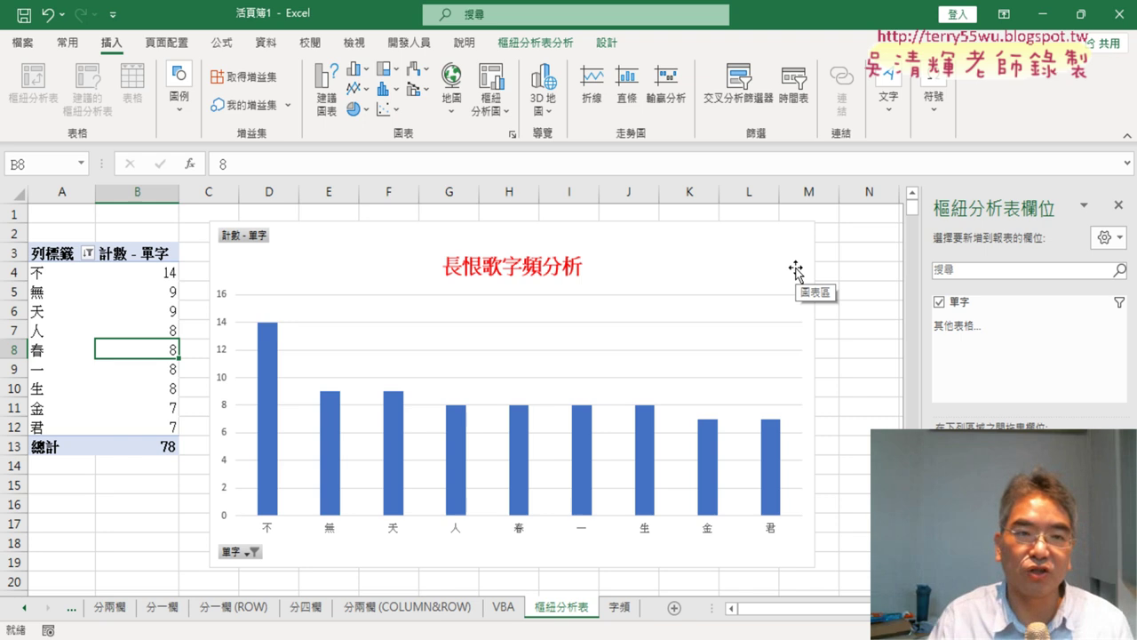
Start Save As and set the file type to Excel Macro-Enabled Workbook
{"action": "left_click", "coordinate": [24, 44]}
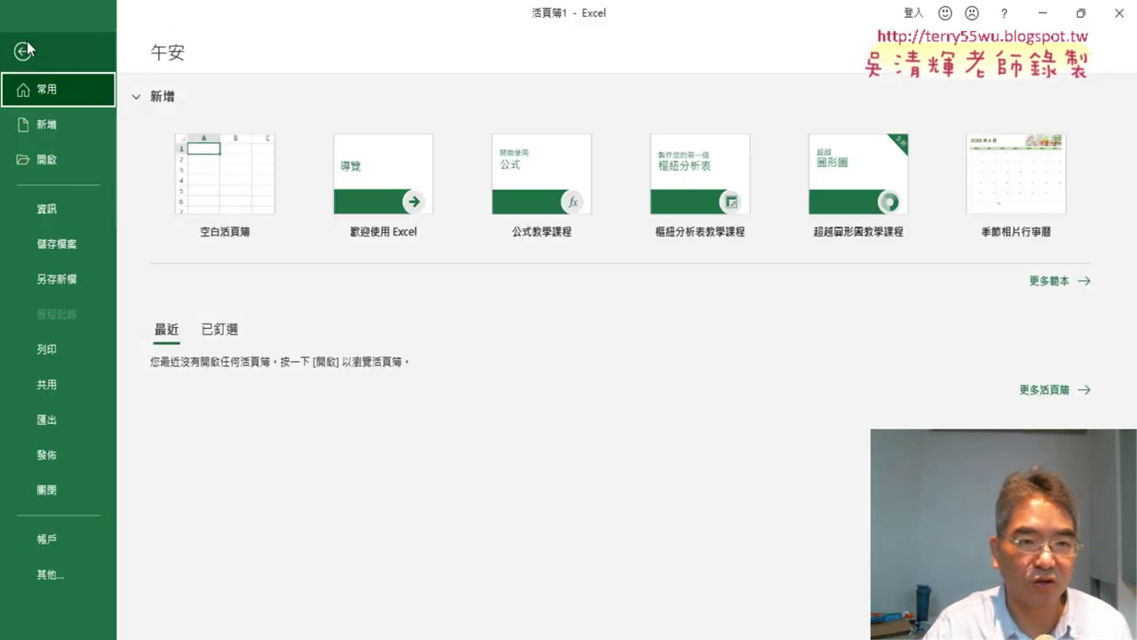
{"action": "left_click", "coordinate": [57, 278]}
{"action": "left_click", "coordinate": [275, 290]}
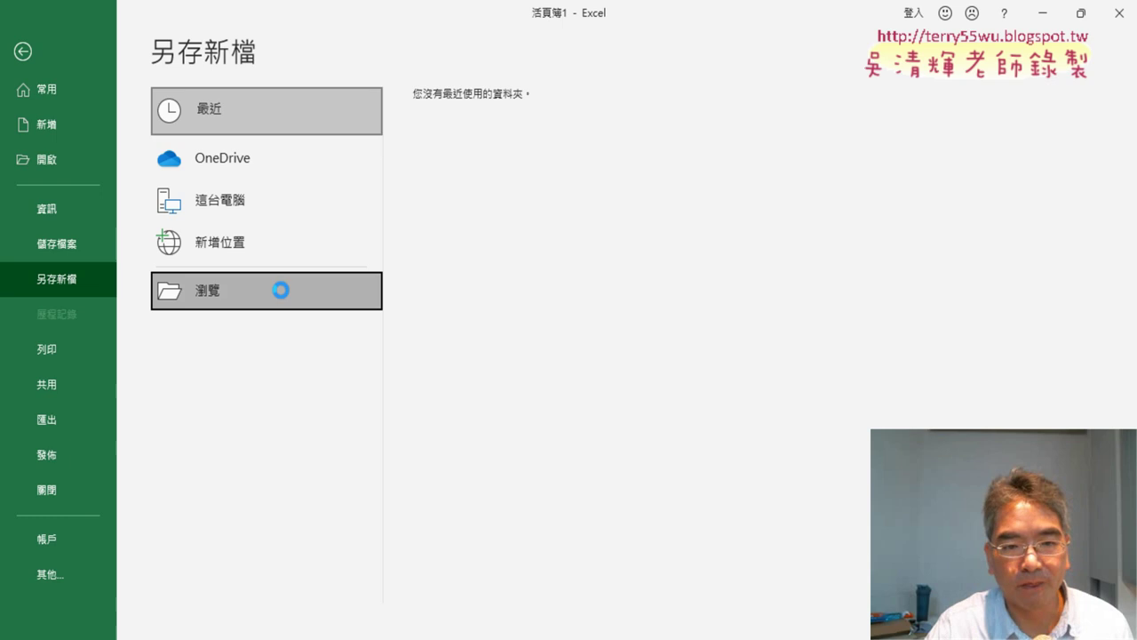
{"action": "left_click", "coordinate": [278, 324]}
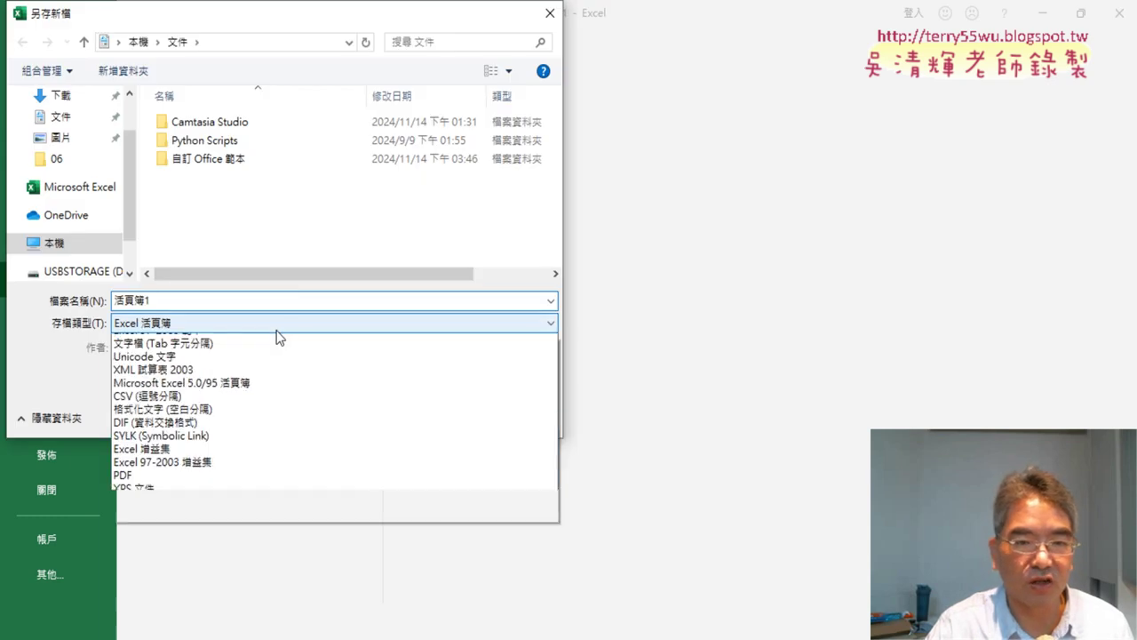
{"action": "left_click", "coordinate": [271, 354]}
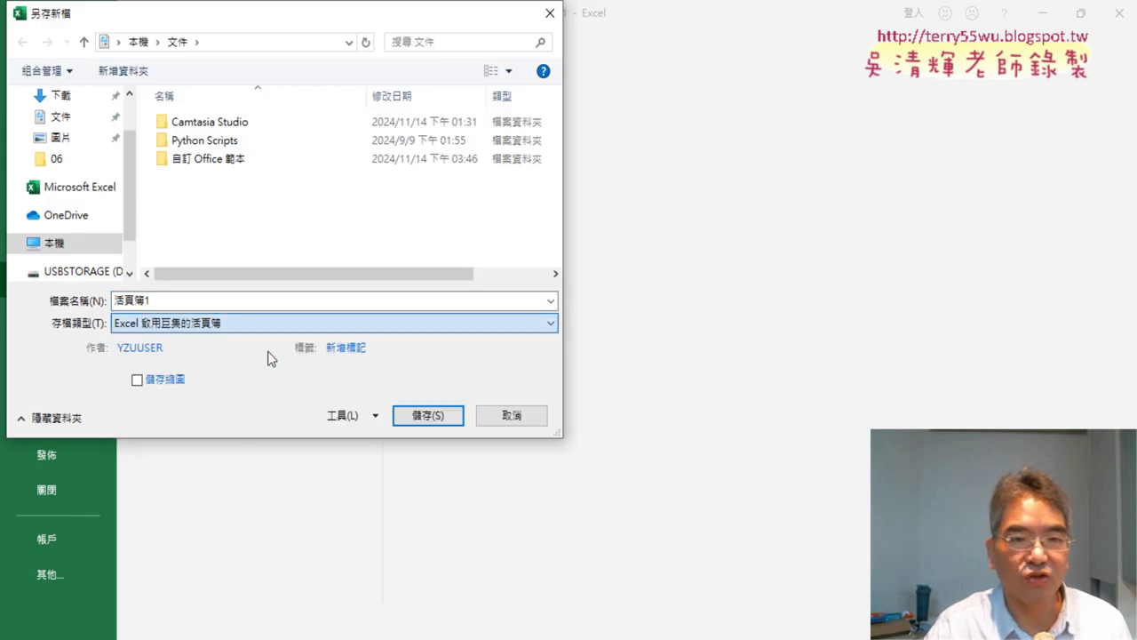
Navigate to D:\(上課資料)_112\112文獻大數據管理與應用 and set the file name to 長恨歌
{"action": "scroll", "coordinate": [126, 213], "scroll_direction": "down", "scroll_amount": 1}
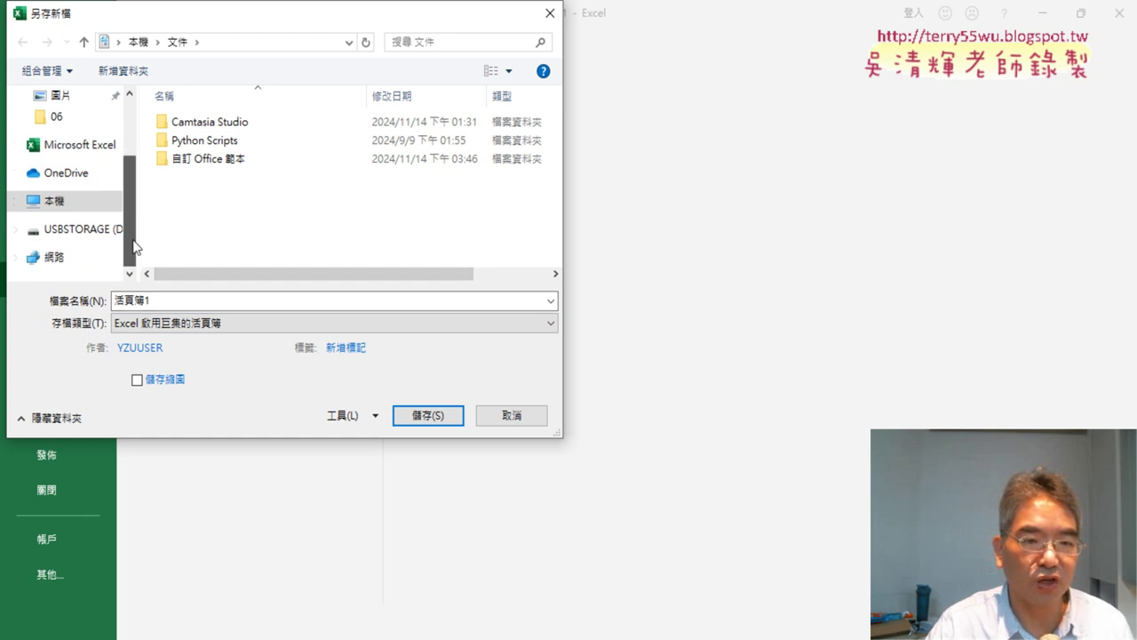
{"action": "left_click", "coordinate": [97, 230]}
{"action": "left_click", "coordinate": [183, 301]}
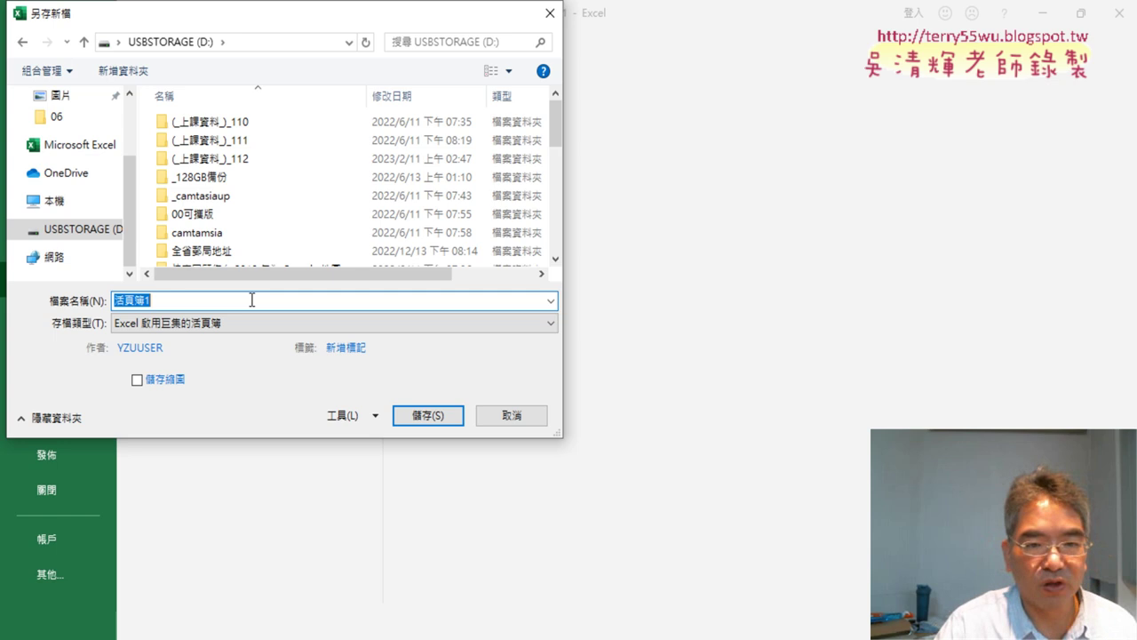
{"action": "double_click", "coordinate": [310, 159]}
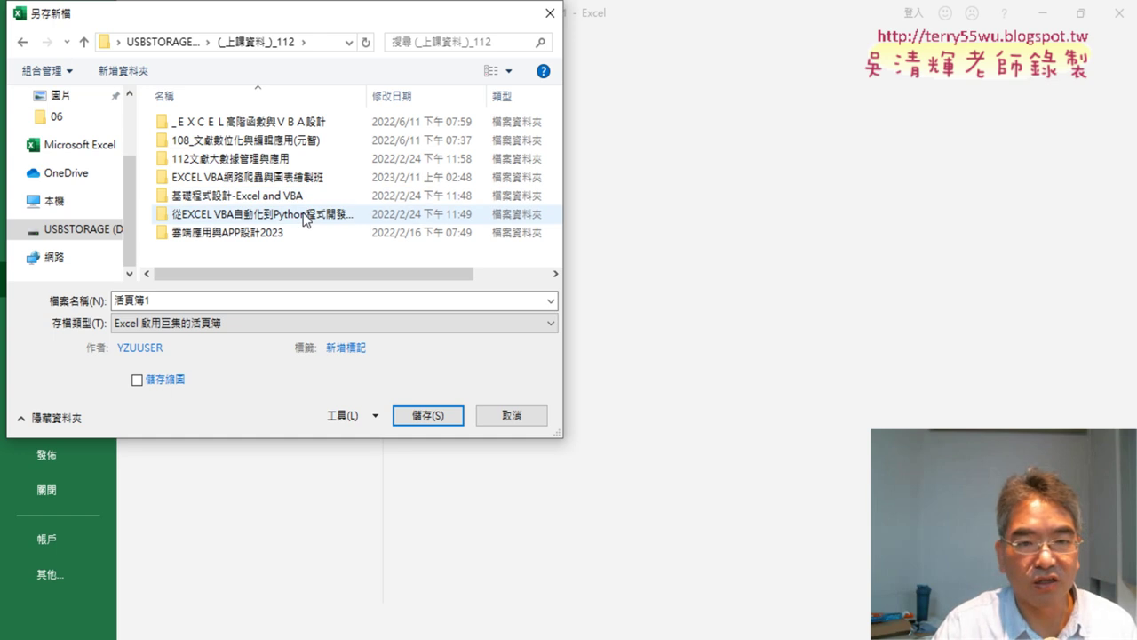
{"action": "double_click", "coordinate": [299, 159]}
{"action": "scroll", "coordinate": [286, 239], "scroll_direction": "down", "scroll_amount": 1}
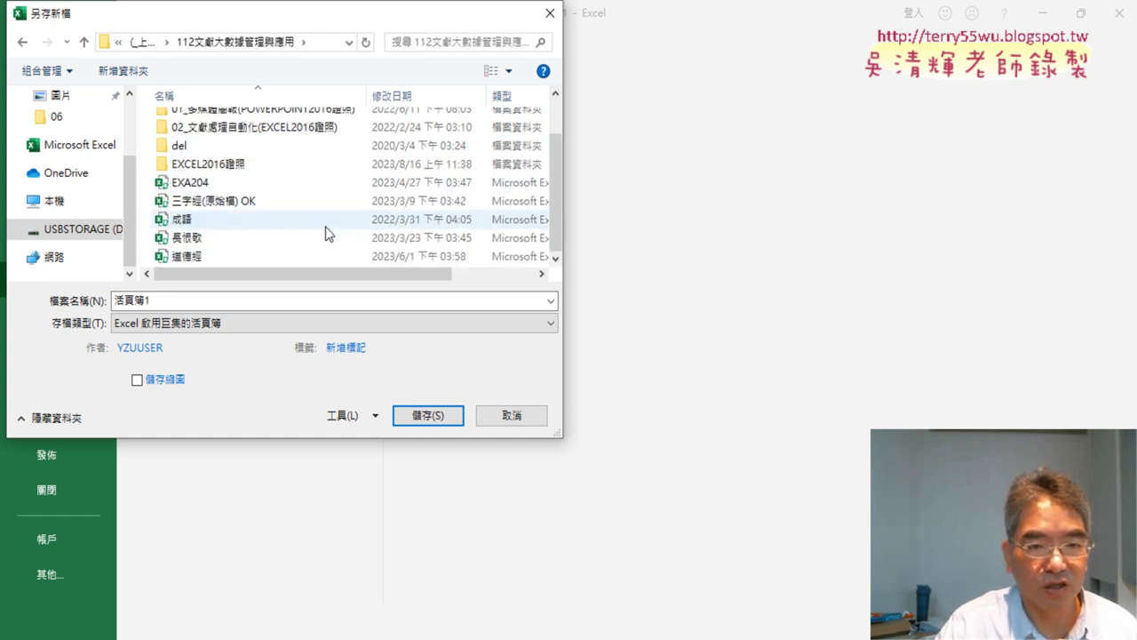
{"action": "left_click", "coordinate": [298, 237]}
{"action": "double_click", "coordinate": [178, 300]}
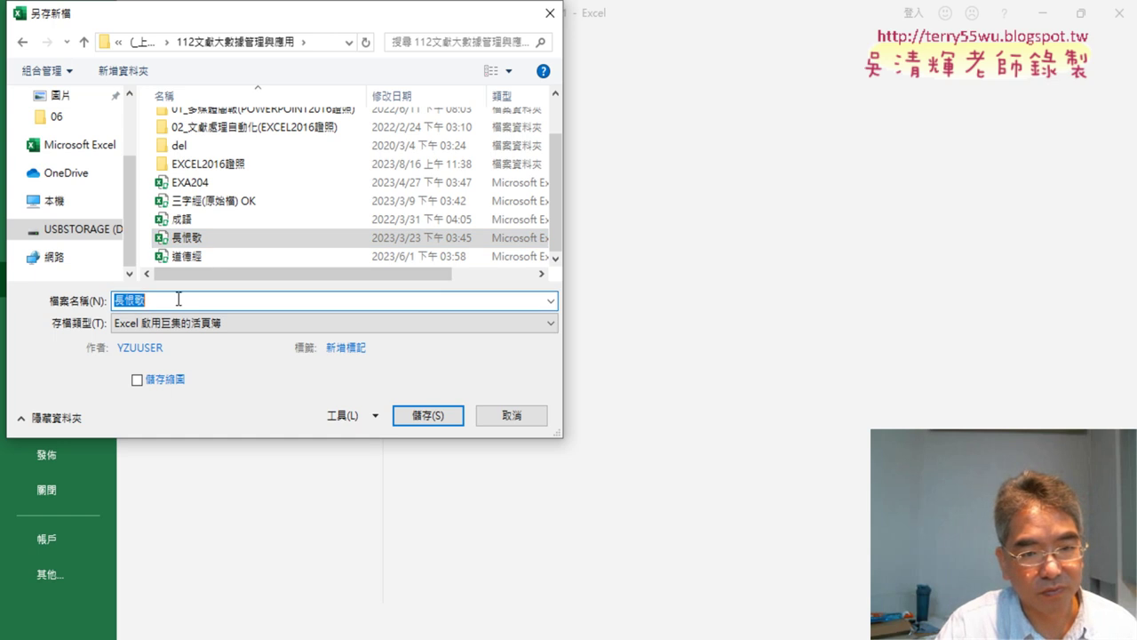